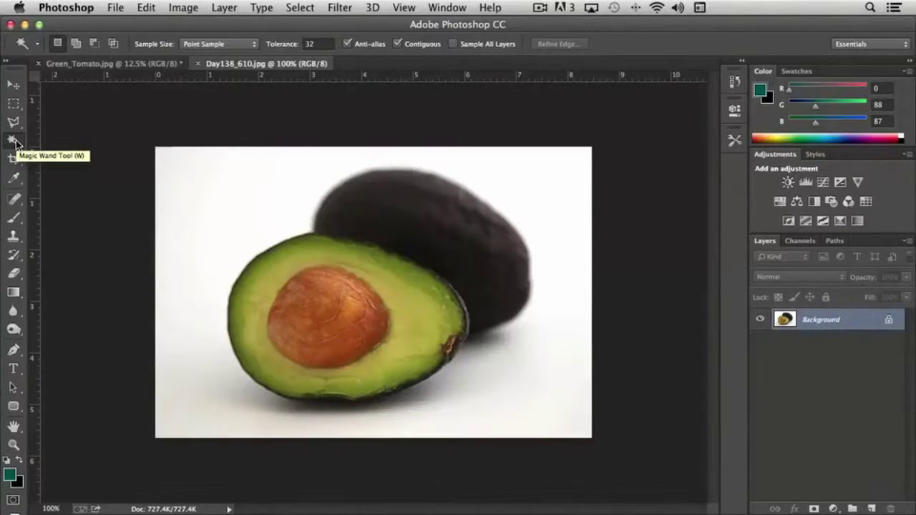
# Select the white background with the Magic Wand at tolerance 32, adding the bottom-left shadow
pyautogui.click(16, 142)
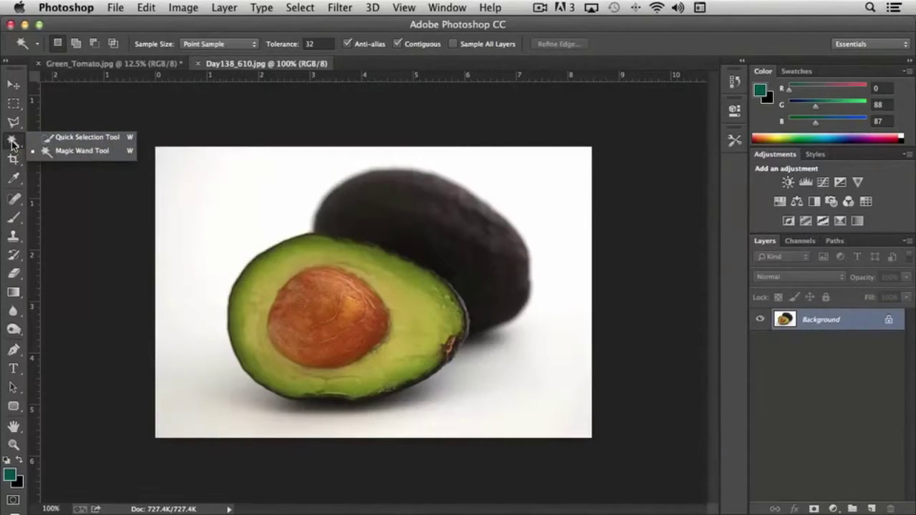
pyautogui.click(61, 153)
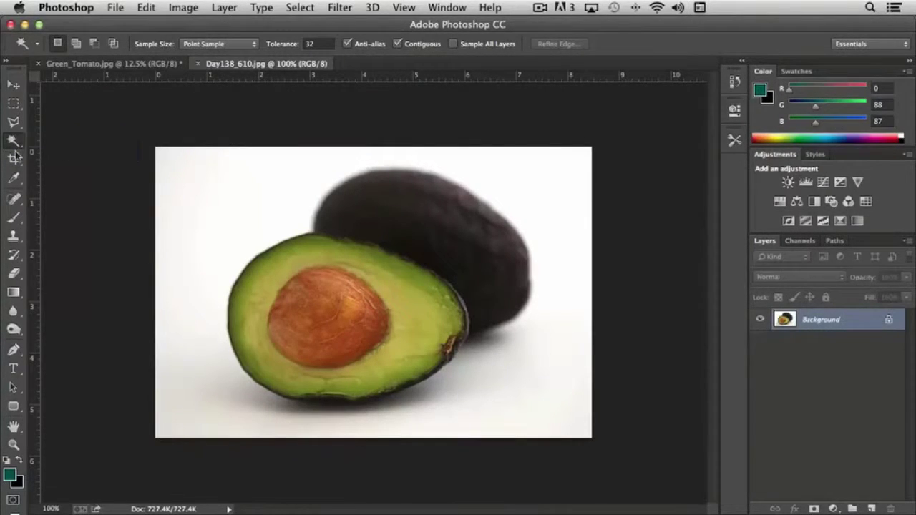
pyautogui.click(212, 196)
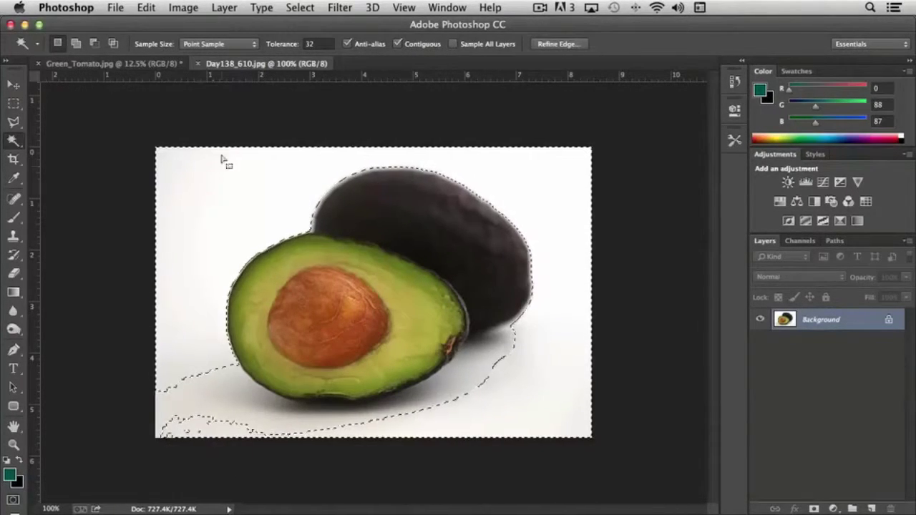
pyautogui.doubleClick(319, 44)
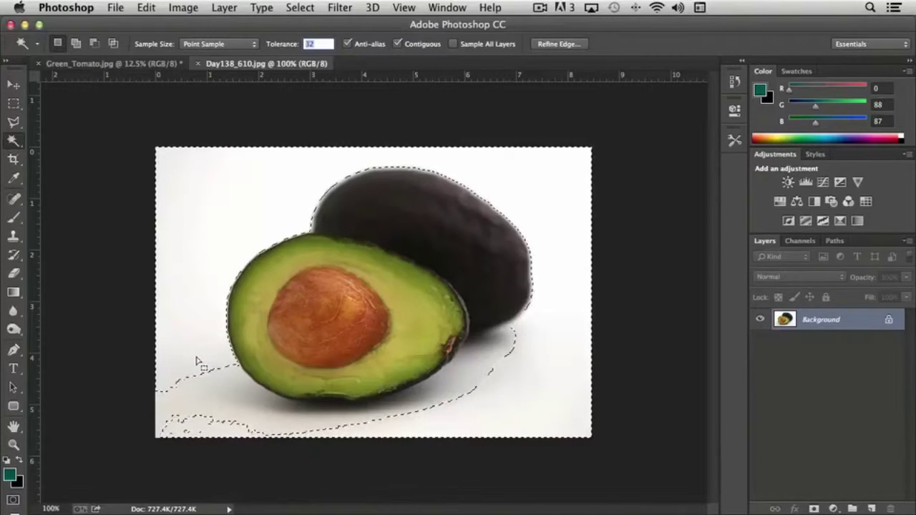
pyautogui.press('shift')
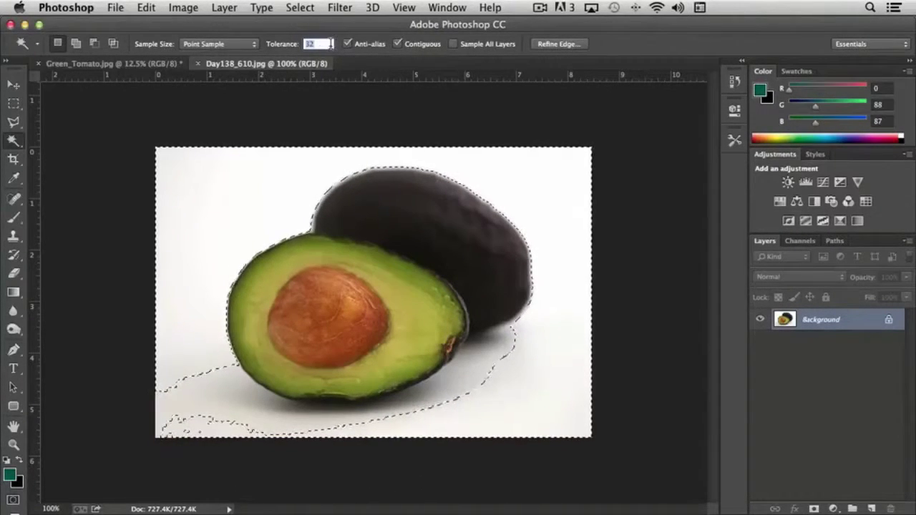
pyautogui.keyDown('shift'); pyautogui.click(166, 404); pyautogui.keyUp('shift')
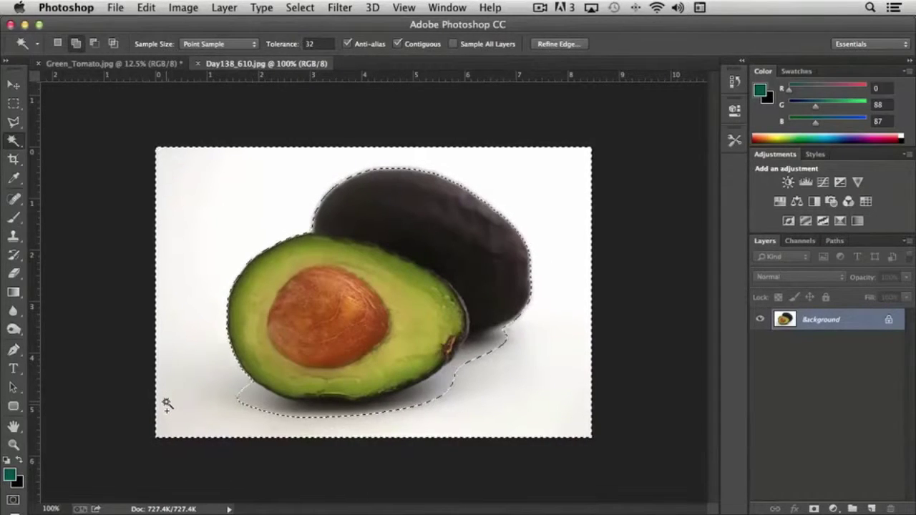
# Remove stray shadow areas, then add the shadow beside the dark avocado to the background selection
pyautogui.keyDown('alt'); pyautogui.click(247, 403); pyautogui.keyUp('alt')
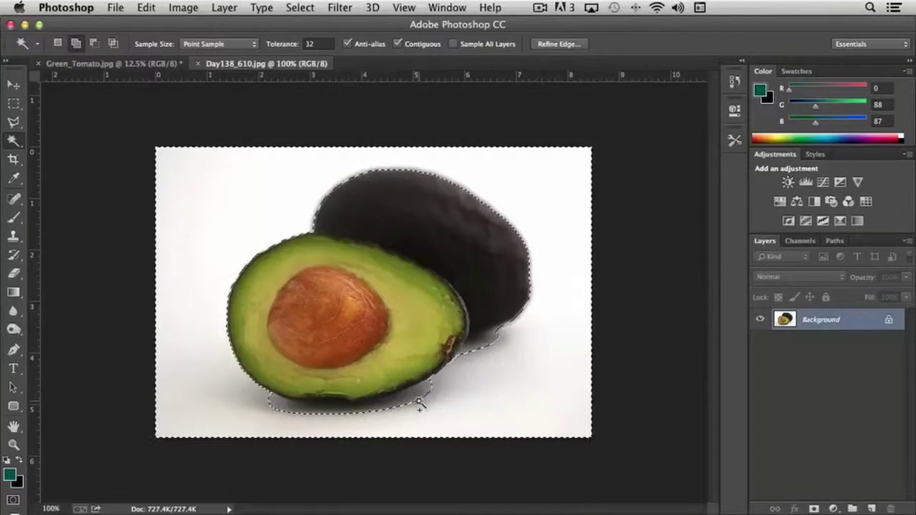
pyautogui.keyDown('shift'); pyautogui.click(487, 342); pyautogui.keyUp('shift')
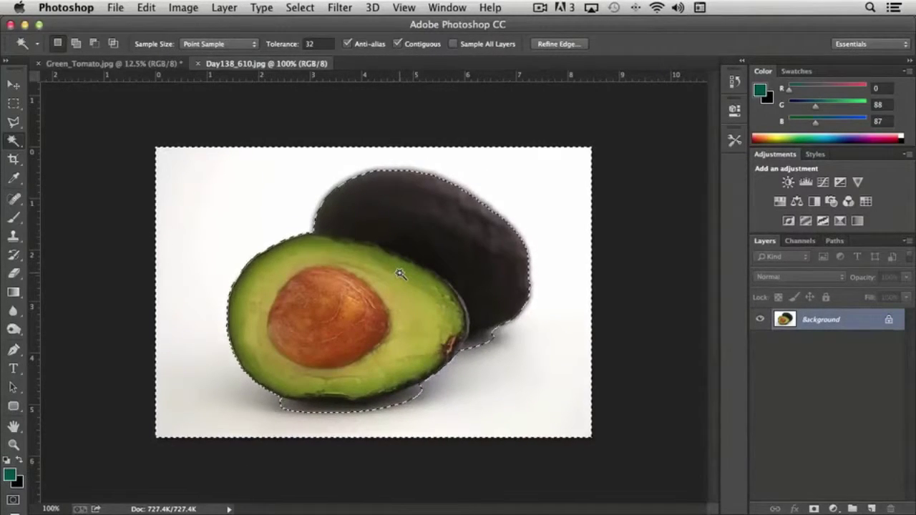
# Invert the selection onto the avocados and paste them into a new Layer 1
pyautogui.press('shift')
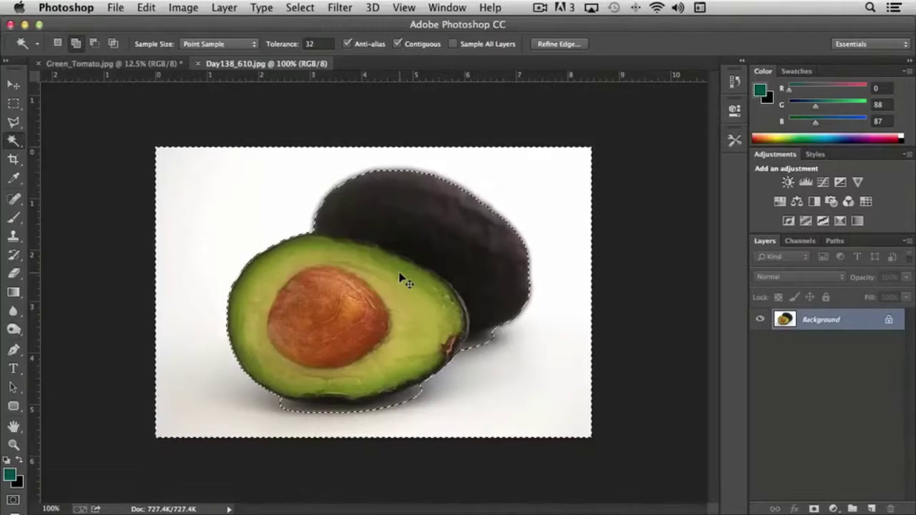
pyautogui.hotkey('ctrl', 'shift', 'i')
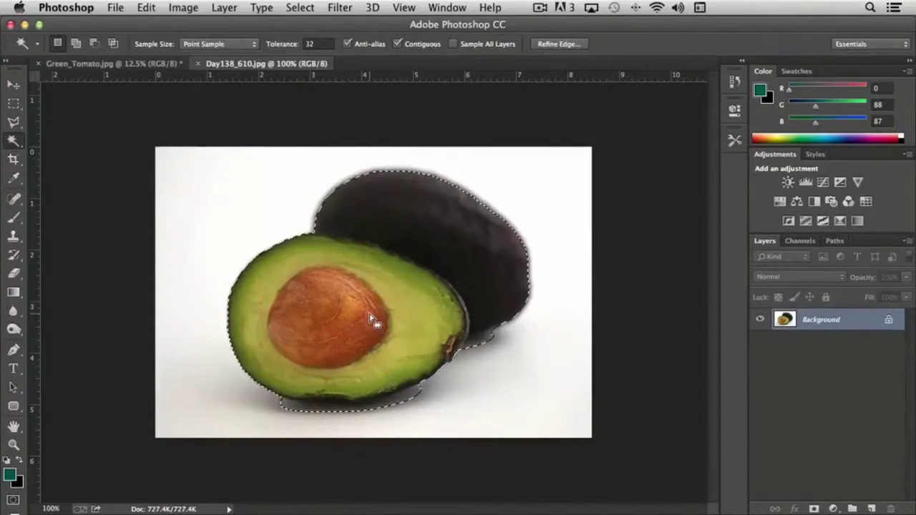
pyautogui.press('super+c')
pyautogui.press('super+v')
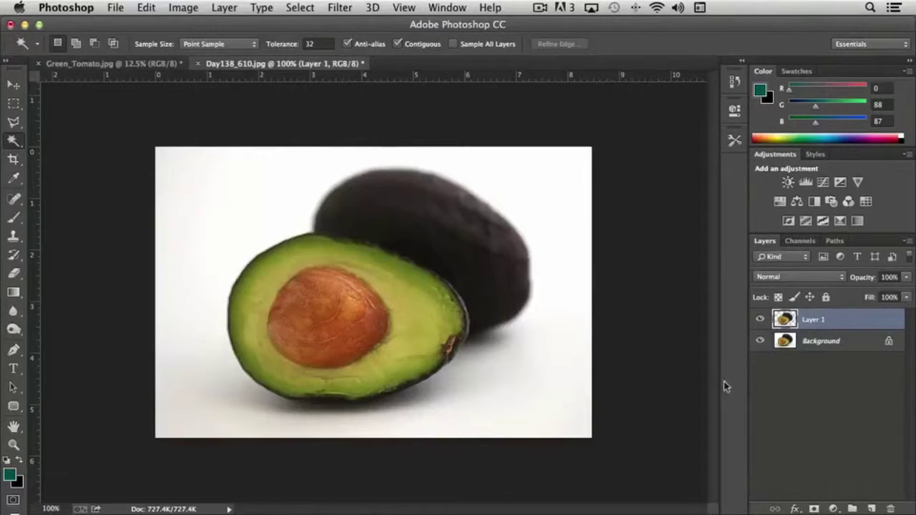
# Hide the Background layer so Layer 1's avocados show against transparency
pyautogui.click(760, 342)
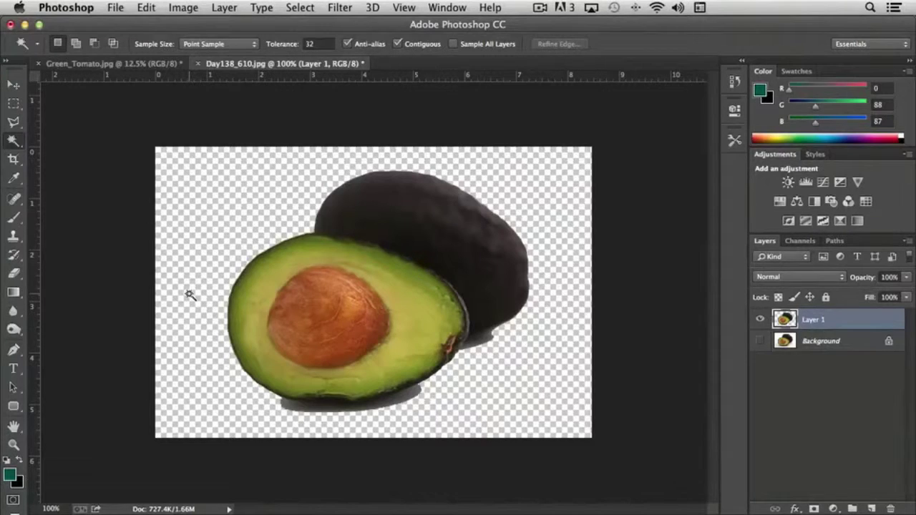
# Set up the standard Eraser with a soft round 13 px brush
pyautogui.click(17, 277)
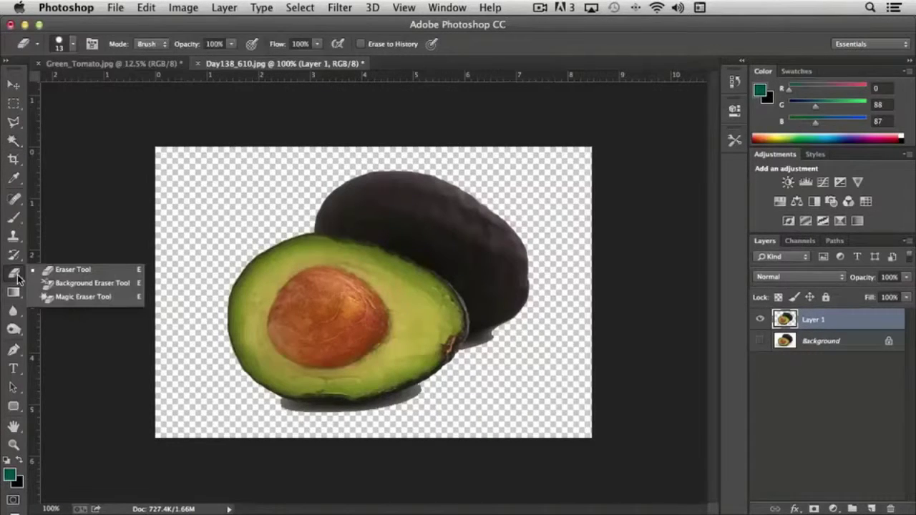
pyautogui.click(76, 271)
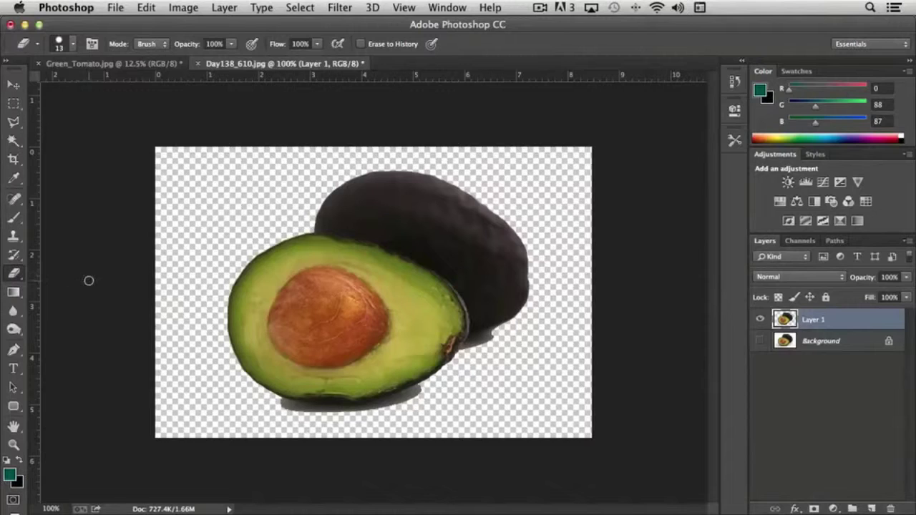
pyautogui.click(73, 45)
pyautogui.click(32, 153)
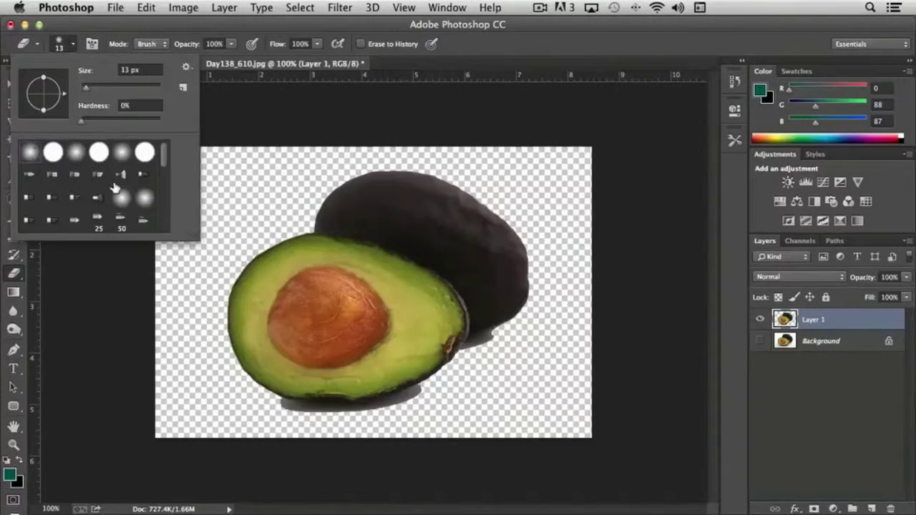
pyautogui.click(438, 387)
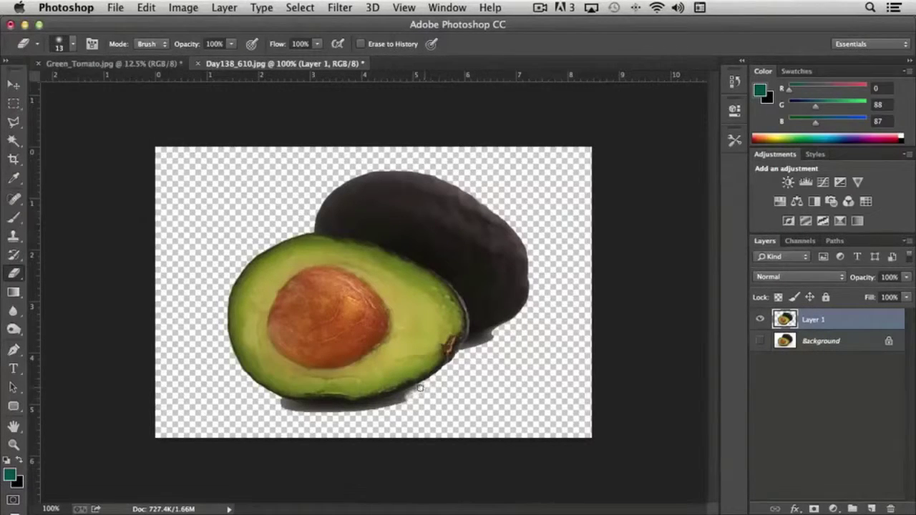
# Trial-erase the shadows under both avocados, then undo the erasing
pyautogui.moveTo(424, 387)
pyautogui.mouseDown()
pyautogui.moveTo(339, 409)
pyautogui.moveTo(272, 405)
pyautogui.moveTo(287, 405)
pyautogui.mouseUp()
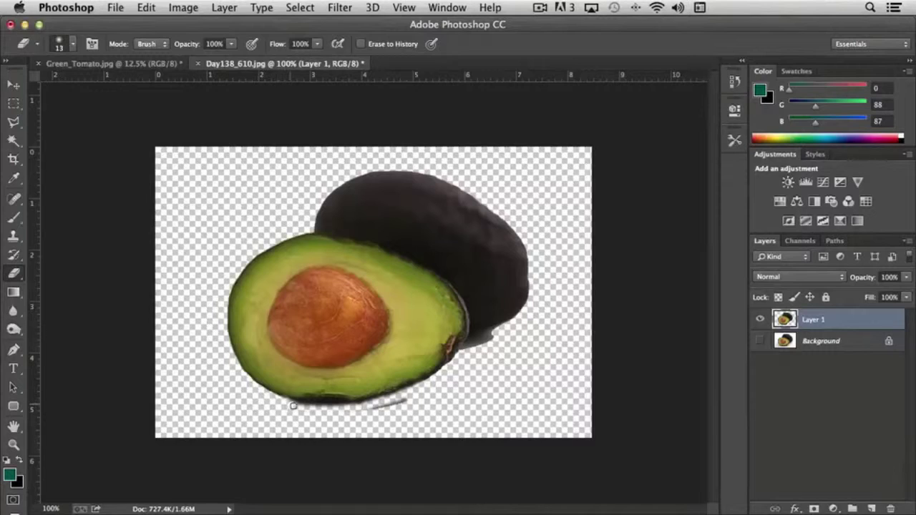
pyautogui.moveTo(421, 404)
pyautogui.mouseDown()
pyautogui.moveTo(429, 400)
pyautogui.moveTo(376, 403)
pyautogui.moveTo(427, 396)
pyautogui.mouseUp()
pyautogui.moveTo(511, 324)
pyautogui.mouseDown()
pyautogui.moveTo(472, 336)
pyautogui.moveTo(458, 356)
pyautogui.moveTo(499, 332)
pyautogui.mouseUp()
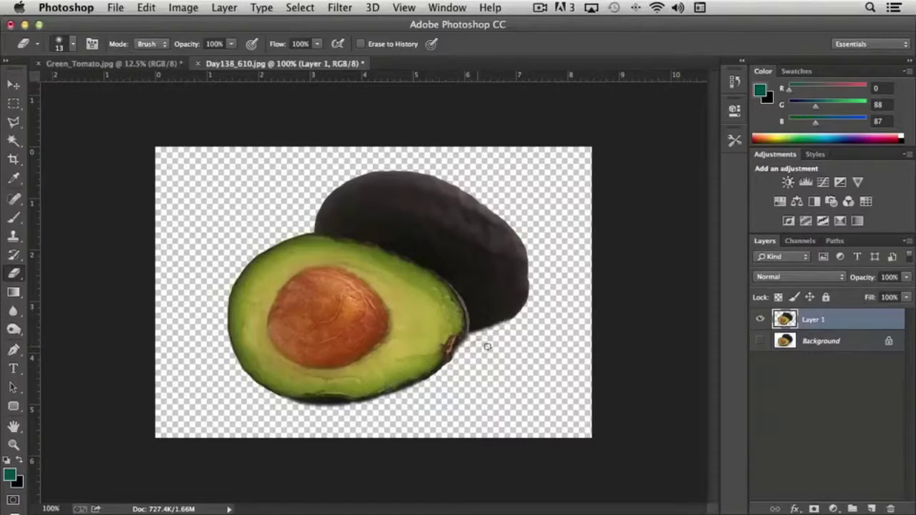
pyautogui.hotkey('ctrl', 'alt', 'z')
pyautogui.hotkey('ctrl', 'alt', 'z')
pyautogui.hotkey('ctrl', 'alt', 'z')
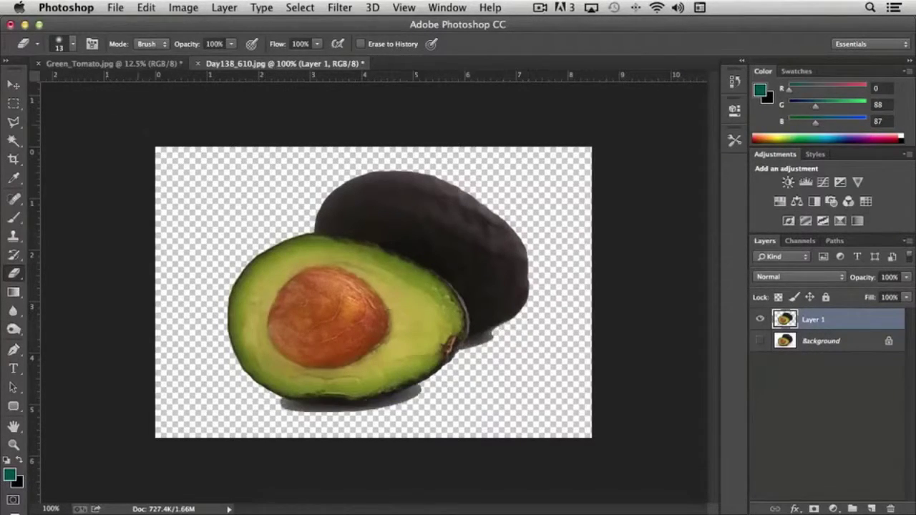
# Raise the eraser brush hardness to about 43%
pyautogui.click(72, 44)
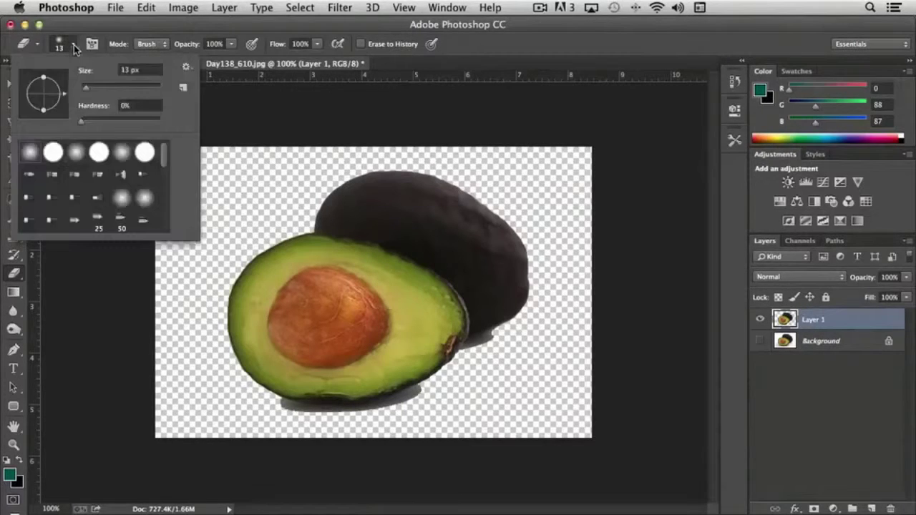
pyautogui.moveTo(80, 122); pyautogui.dragTo(115, 125)
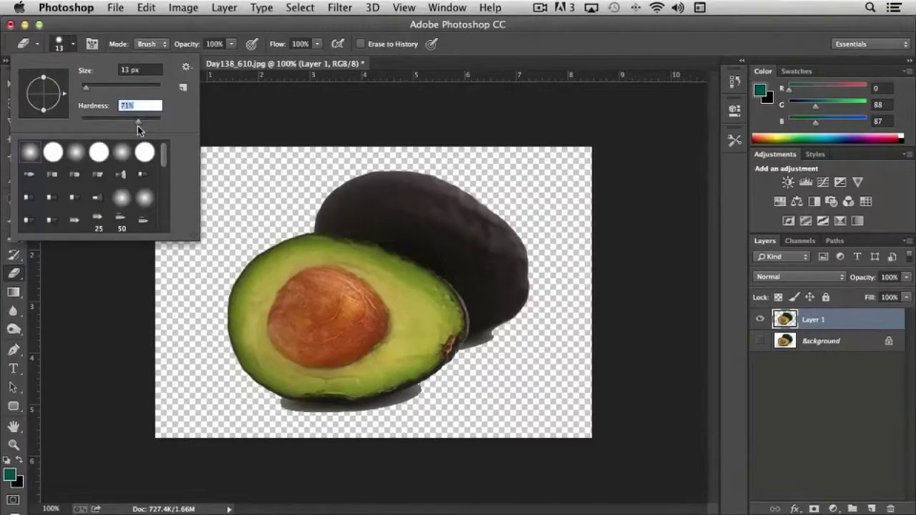
pyautogui.press('Return')
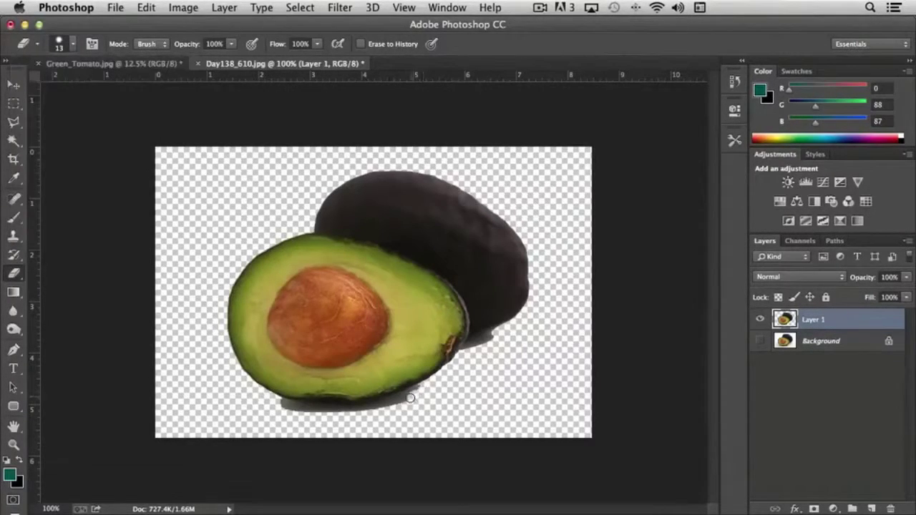
# Erase the shadows along and beneath both avocados on Layer 1
pyautogui.moveTo(415, 390)
pyautogui.mouseDown()
pyautogui.moveTo(350, 410)
pyautogui.moveTo(413, 401)
pyautogui.moveTo(350, 411)
pyautogui.moveTo(272, 401)
pyautogui.moveTo(343, 415)
pyautogui.mouseUp()
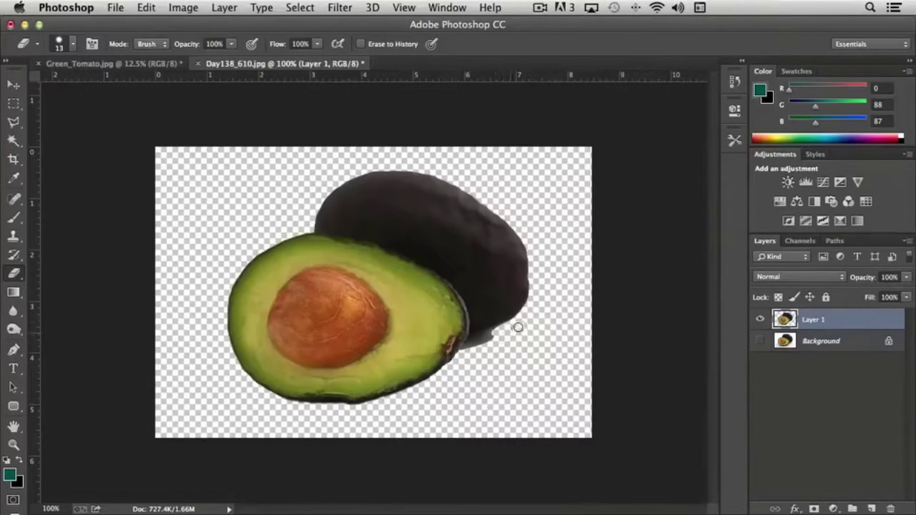
pyautogui.moveTo(498, 326)
pyautogui.mouseDown()
pyautogui.moveTo(461, 355)
pyautogui.moveTo(514, 327)
pyautogui.mouseUp()
pyautogui.hotkey('ctrl', 'z')
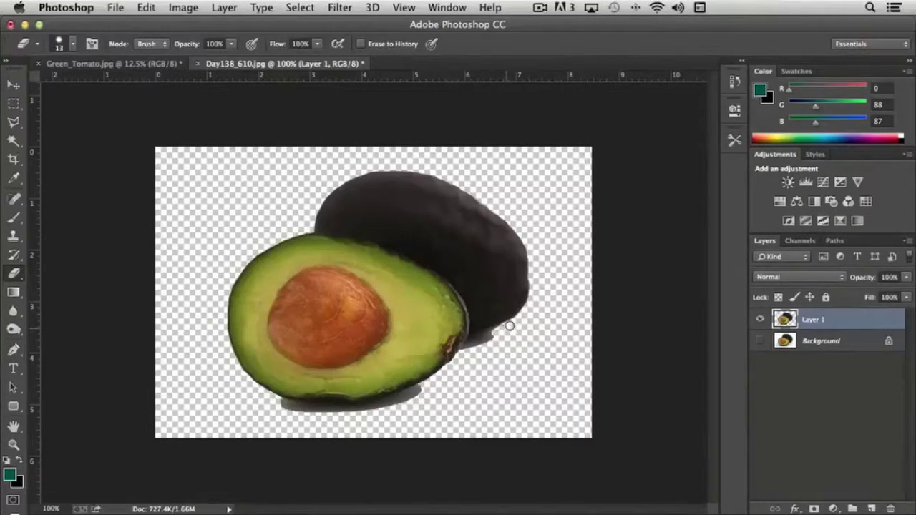
pyautogui.moveTo(494, 331)
pyautogui.mouseDown()
pyautogui.moveTo(472, 337)
pyautogui.moveTo(467, 354)
pyautogui.moveTo(491, 341)
pyautogui.mouseUp()
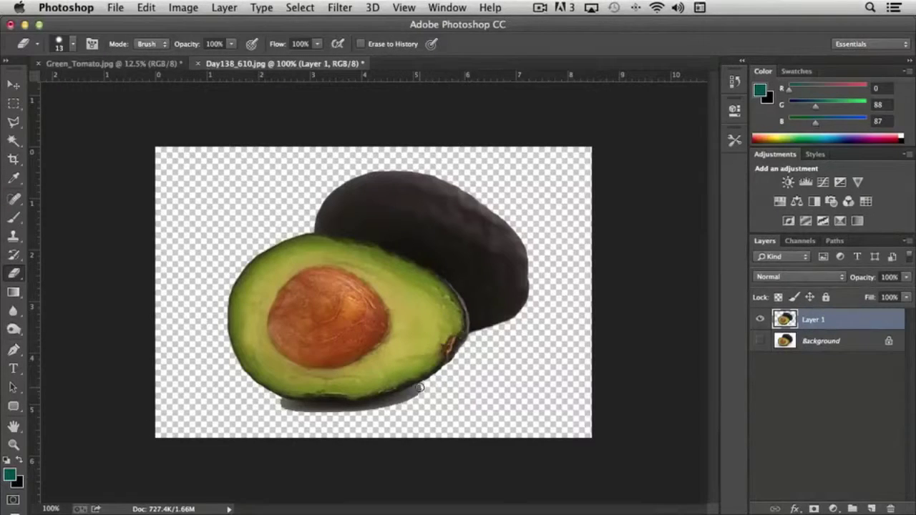
pyautogui.moveTo(424, 388)
pyautogui.mouseDown()
pyautogui.moveTo(353, 410)
pyautogui.moveTo(436, 400)
pyautogui.moveTo(423, 391)
pyautogui.moveTo(354, 411)
pyautogui.moveTo(281, 406)
pyautogui.mouseUp()
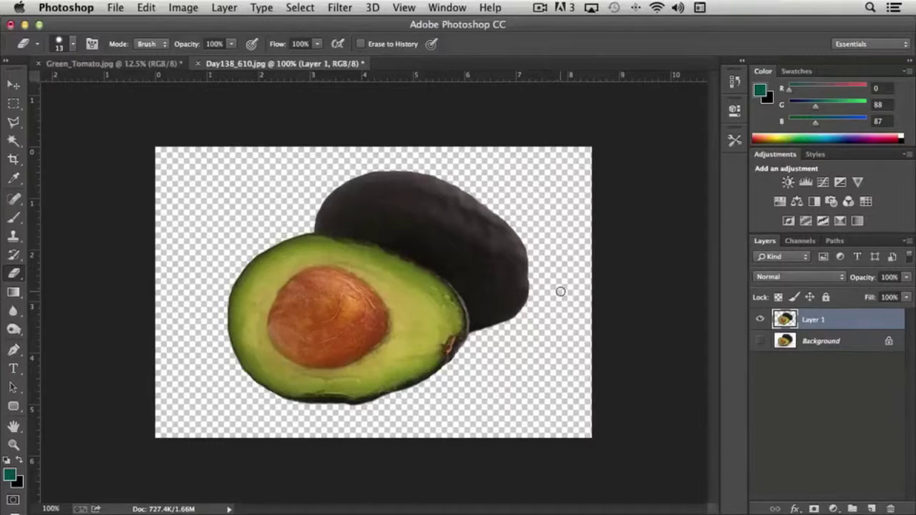
pyautogui.click(734, 81)
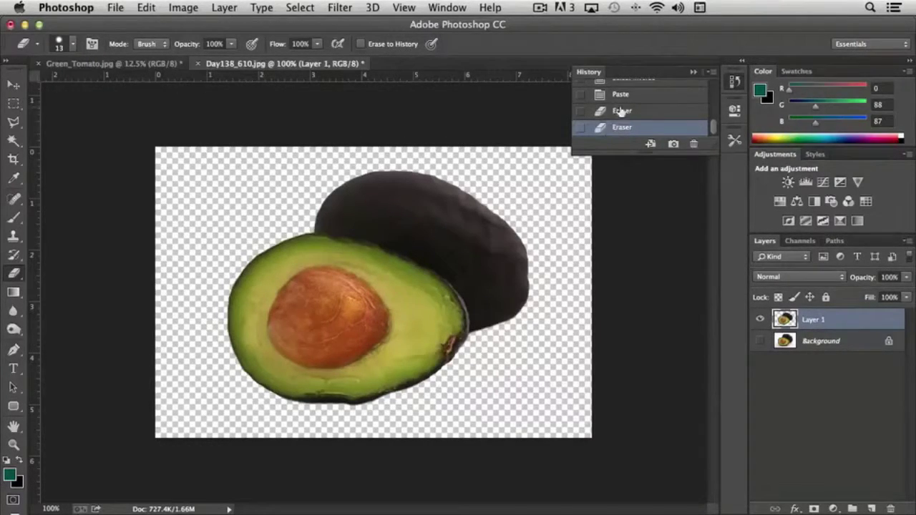
pyautogui.click(648, 95)
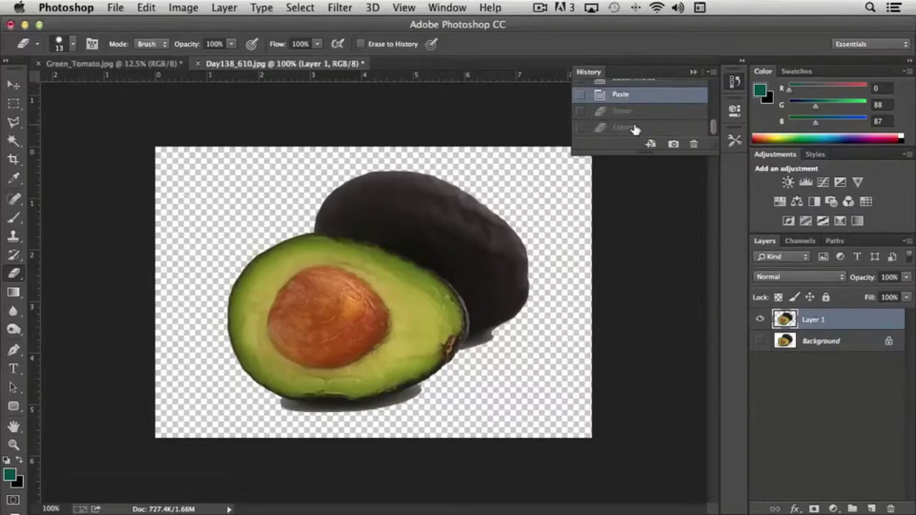
pyautogui.click(637, 127)
pyautogui.click(636, 115)
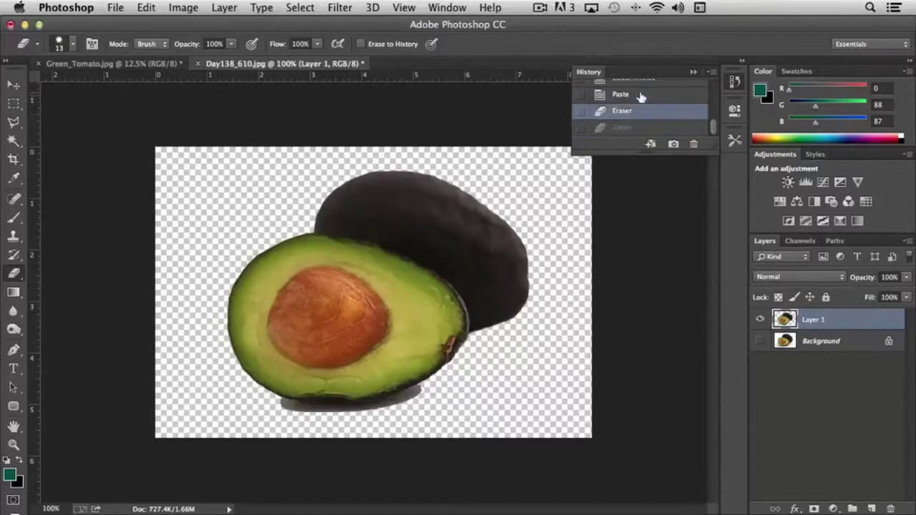
pyautogui.click(641, 95)
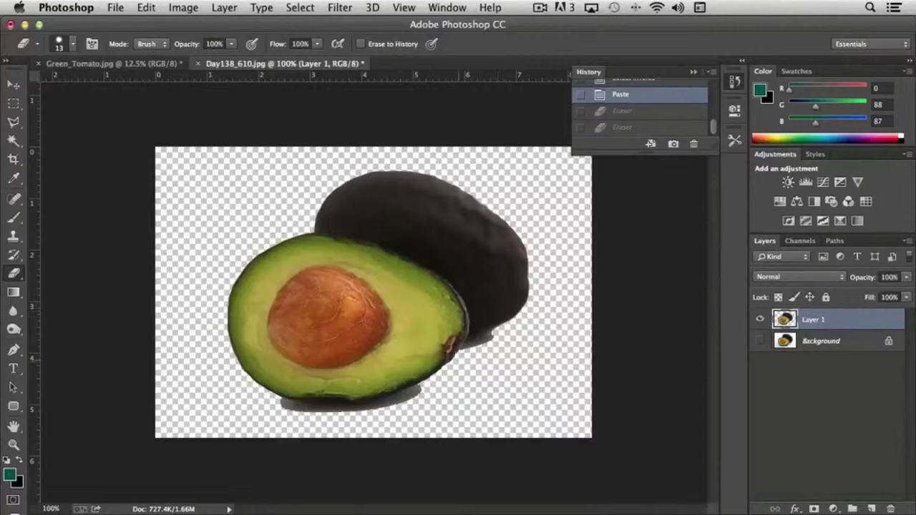
pyautogui.click(635, 128)
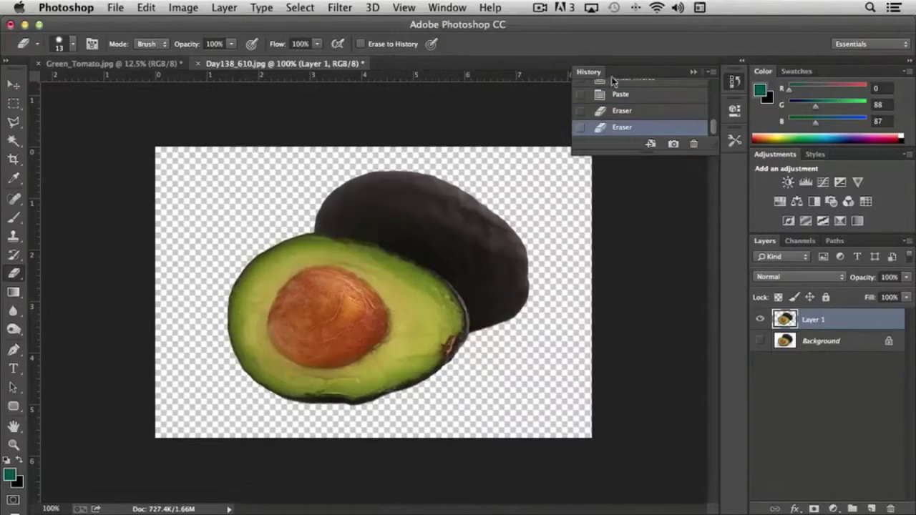
pyautogui.click(735, 83)
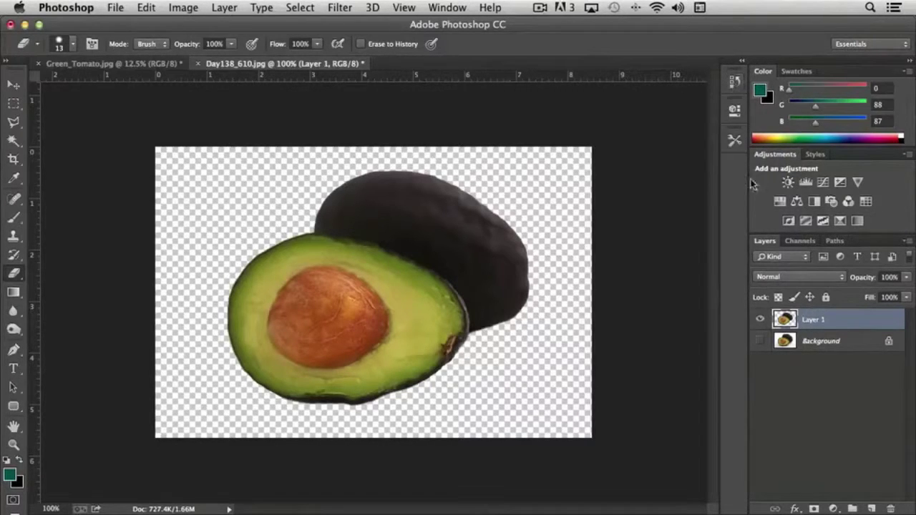
# Hide Layer 1, show and select the Background layer, and pick the Magic Wand
pyautogui.click(760, 341)
pyautogui.click(761, 319)
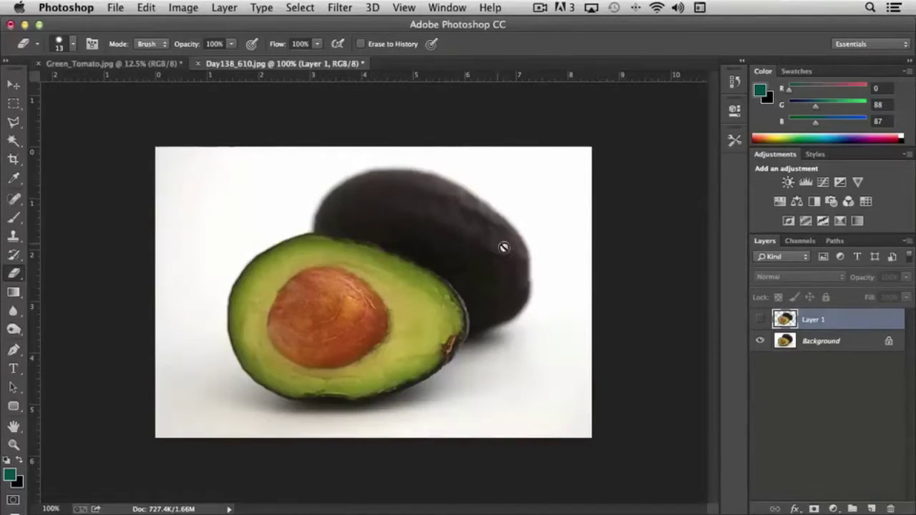
pyautogui.click(761, 319)
pyautogui.click(759, 341)
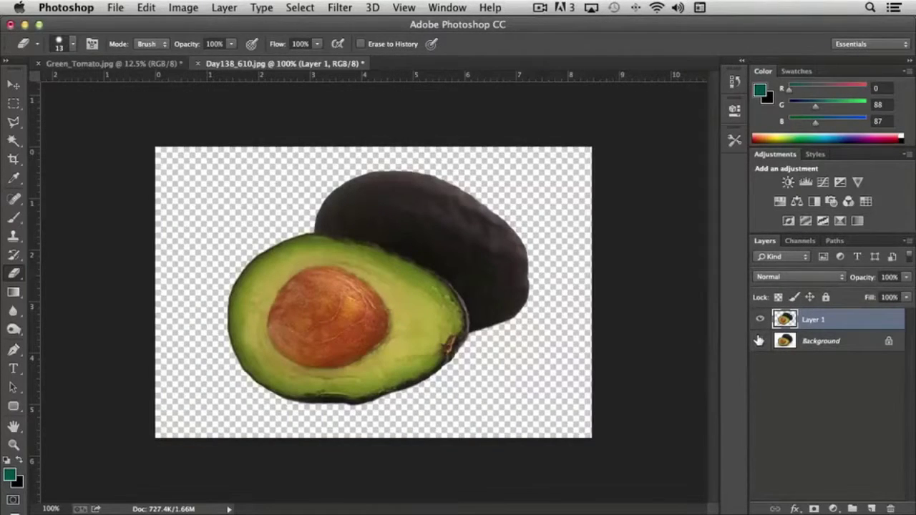
pyautogui.click(759, 341)
pyautogui.click(761, 319)
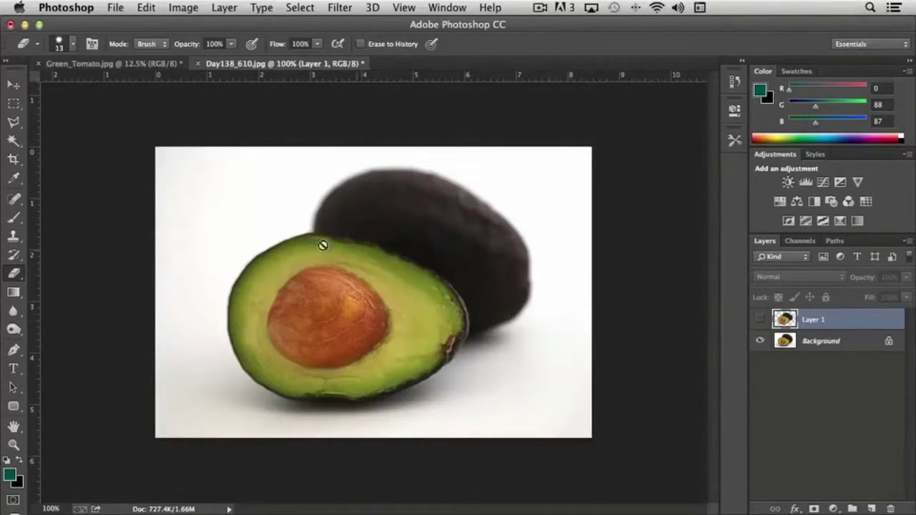
pyautogui.click(784, 344)
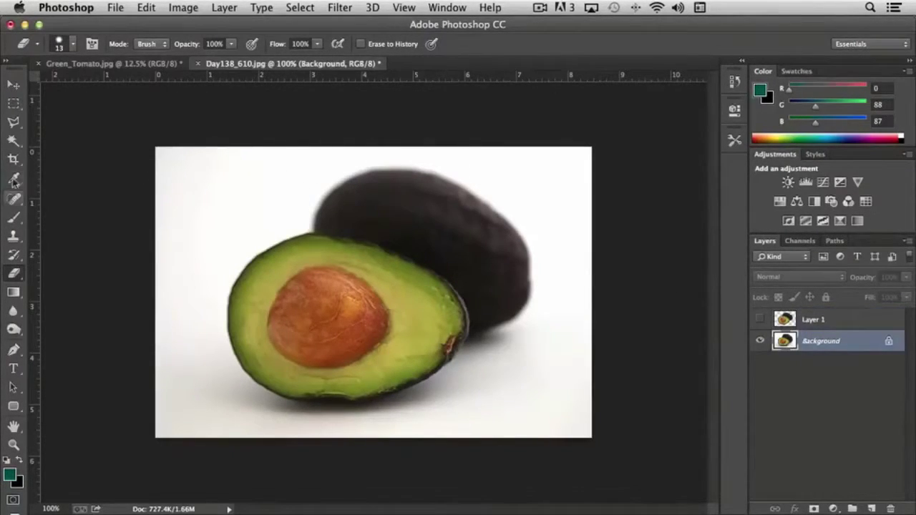
pyautogui.click(13, 141)
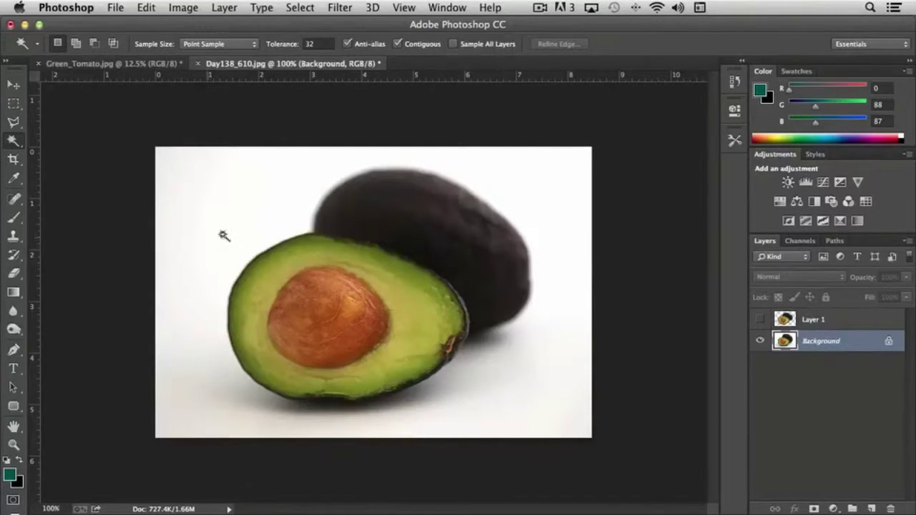
# Switch to the Quick Selection Tool, after briefly checking the Lasso options
pyautogui.click(12, 145)
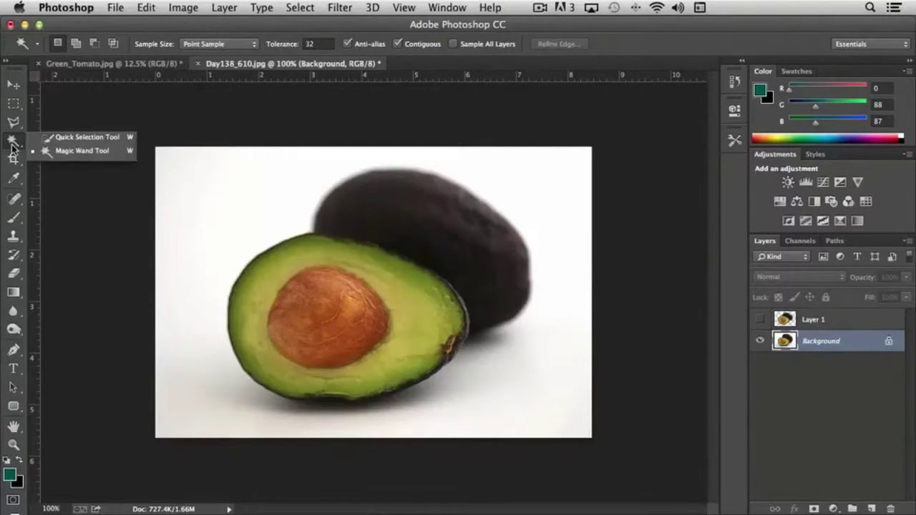
pyautogui.click(82, 139)
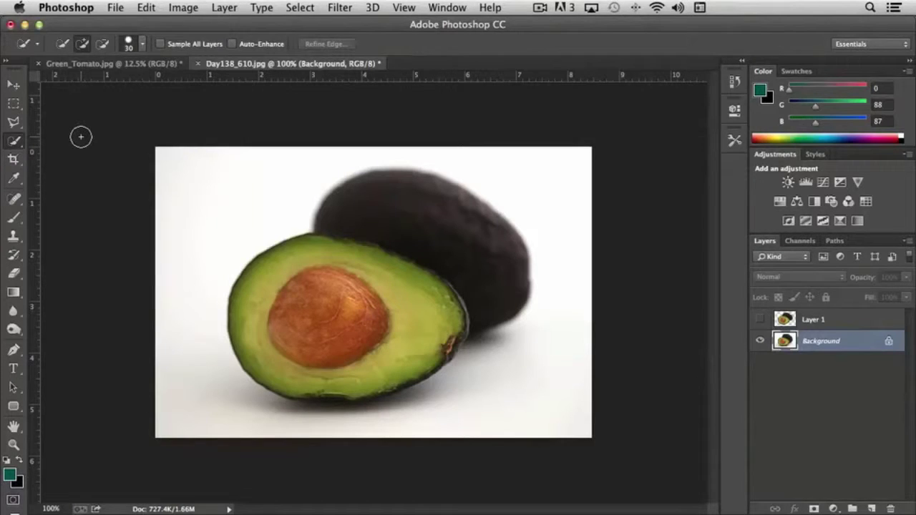
pyautogui.click(13, 122)
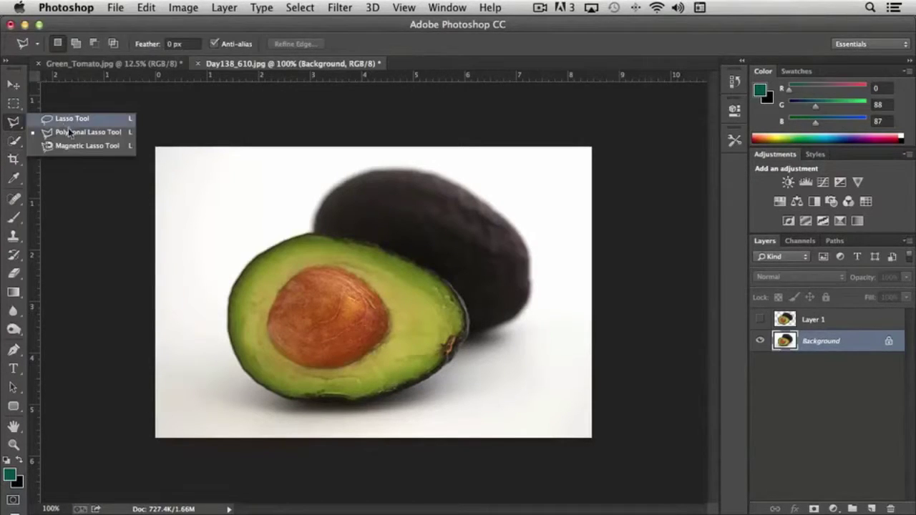
pyautogui.click(11, 142)
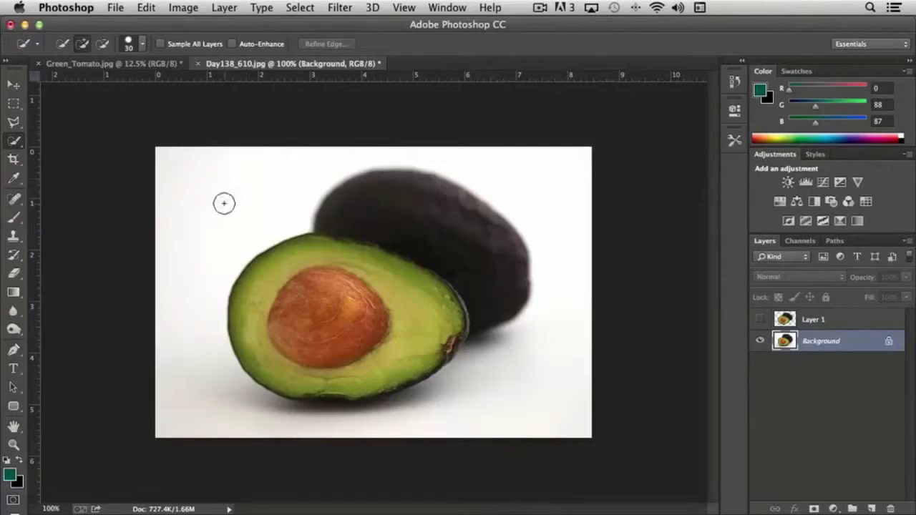
# Lower the 30 px Quick Selection brush hardness from 100% to about 58%
pyautogui.click(143, 44)
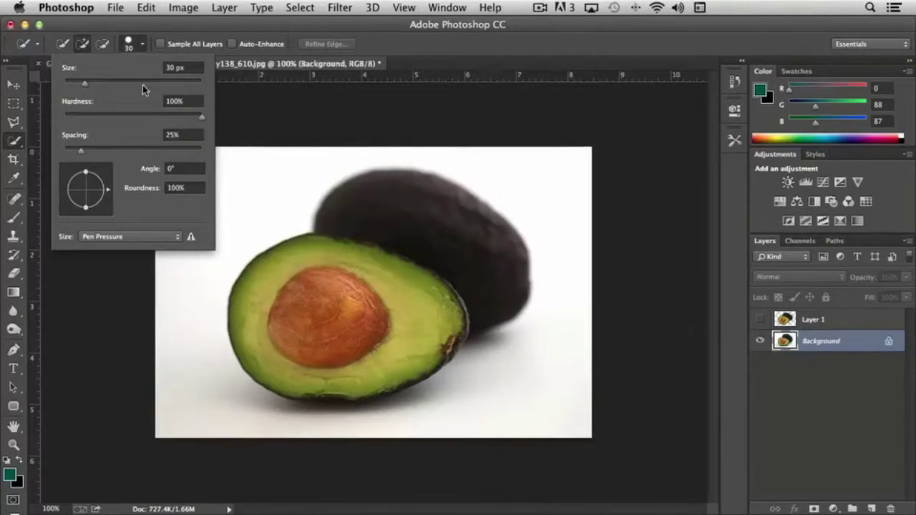
pyautogui.moveTo(201, 115); pyautogui.dragTo(146, 120)
# Paint a Quick Selection over the white background above, left of and below the avocados
pyautogui.click(171, 26)
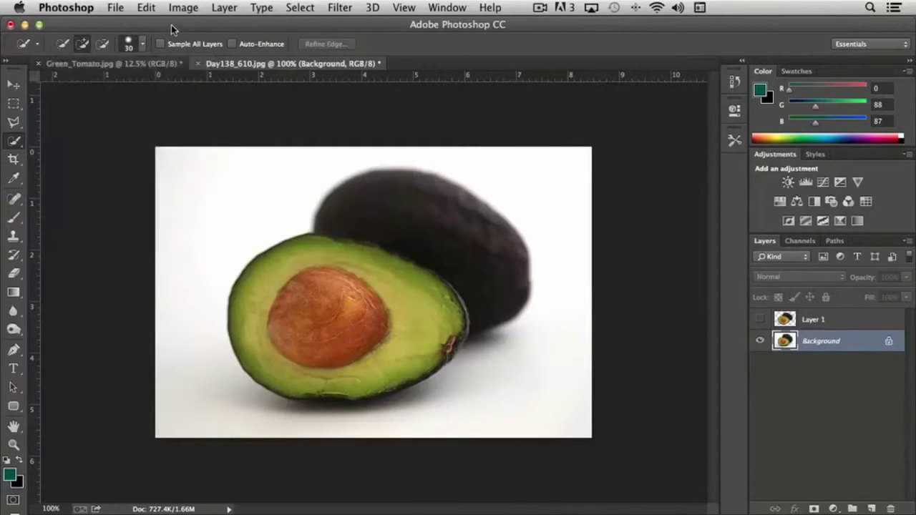
pyautogui.moveTo(468, 151)
pyautogui.mouseDown()
pyautogui.moveTo(344, 158)
pyautogui.moveTo(355, 148)
pyautogui.moveTo(160, 224)
pyautogui.mouseUp()
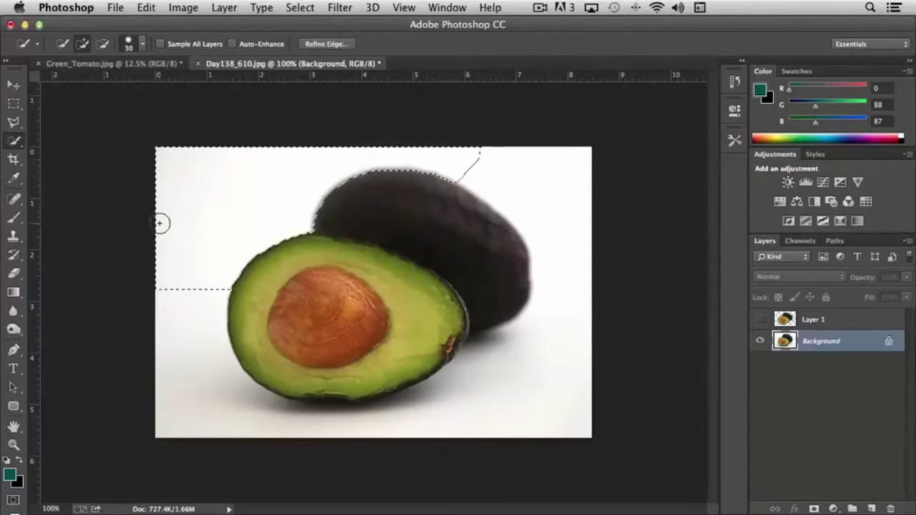
pyautogui.click(13, 142)
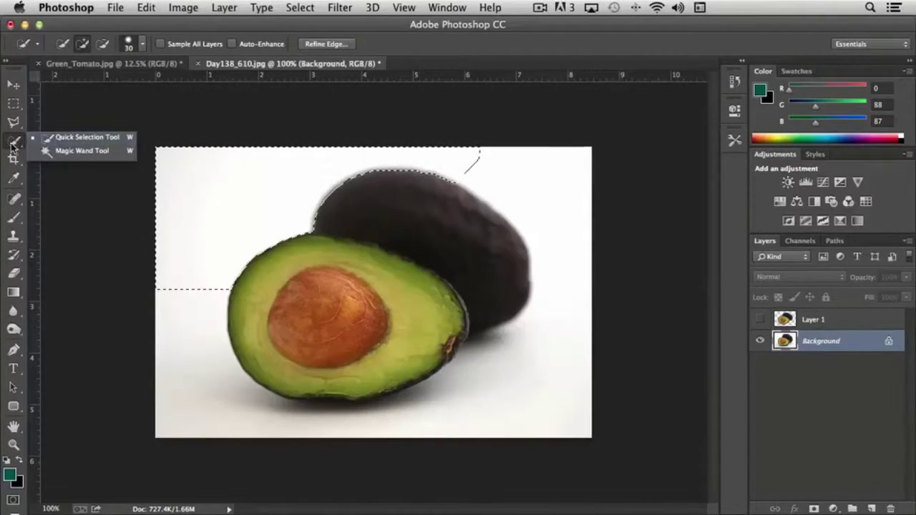
pyautogui.click(13, 146)
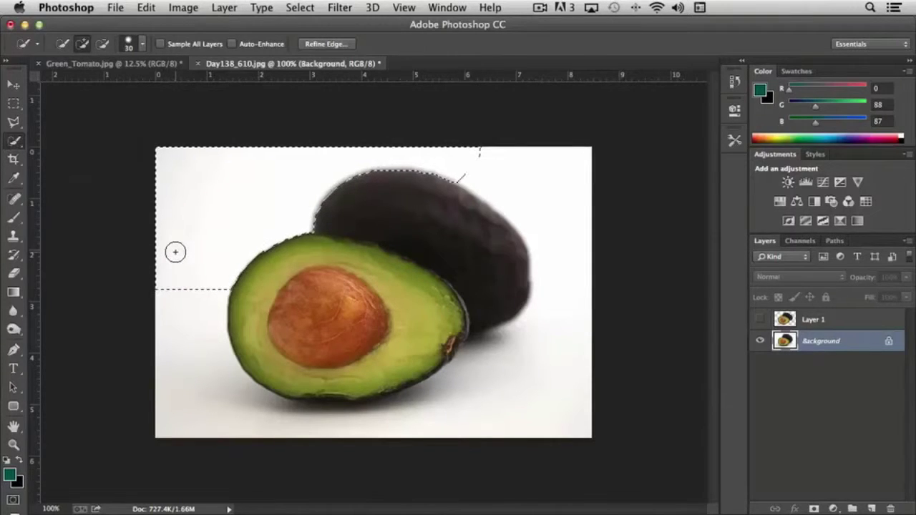
pyautogui.moveTo(174, 260); pyautogui.dragTo(167, 331)
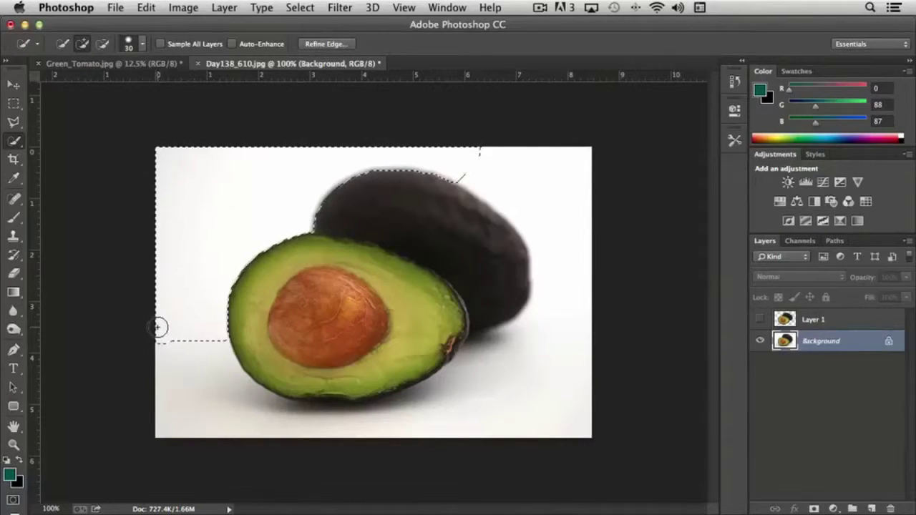
pyautogui.moveTo(168, 351); pyautogui.dragTo(172, 366)
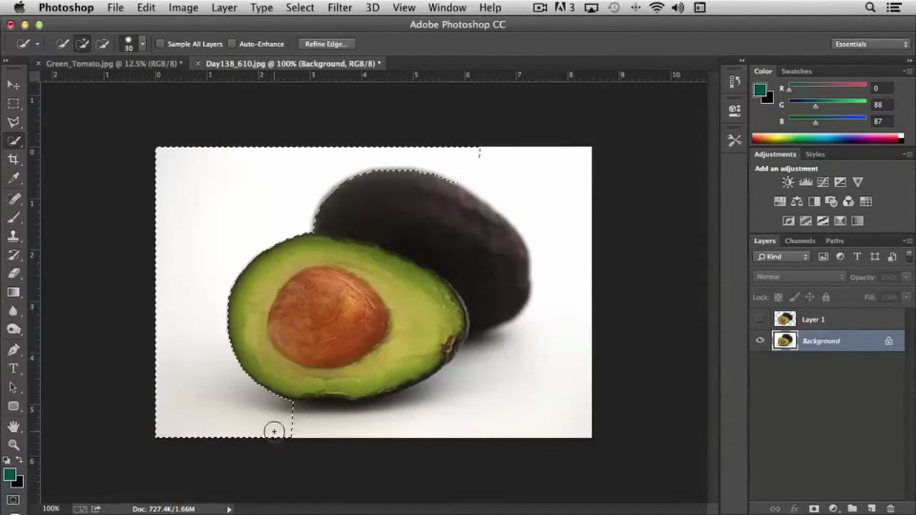
pyautogui.moveTo(294, 431)
pyautogui.mouseDown()
pyautogui.moveTo(322, 433)
pyautogui.moveTo(303, 431)
pyautogui.moveTo(569, 419)
pyautogui.mouseUp()
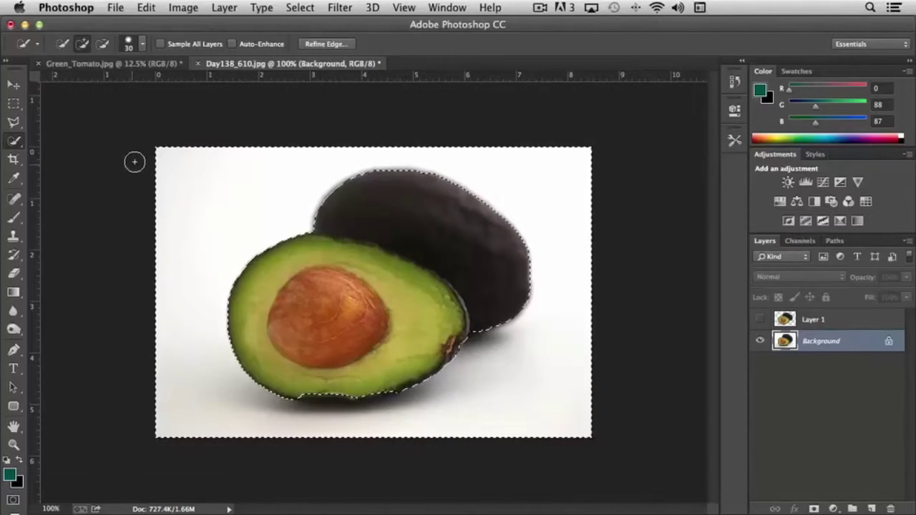
# Refine the background selection with a smaller Quick Selection brush, then invert it onto the avocados
pyautogui.click(142, 44)
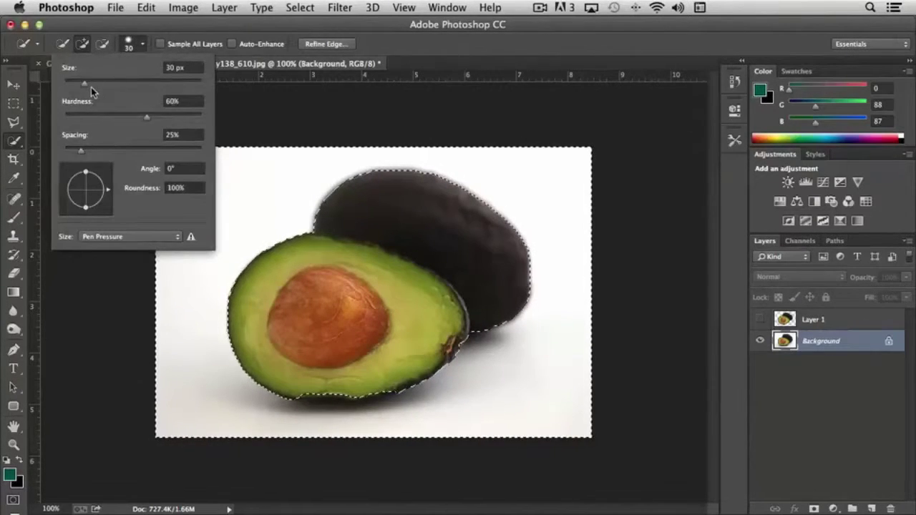
pyautogui.moveTo(91, 87); pyautogui.dragTo(70, 84)
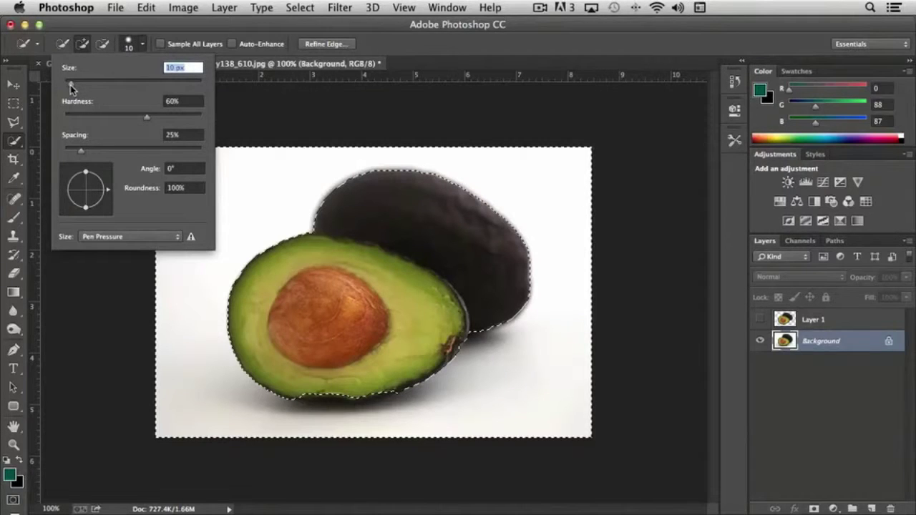
pyautogui.click(102, 44)
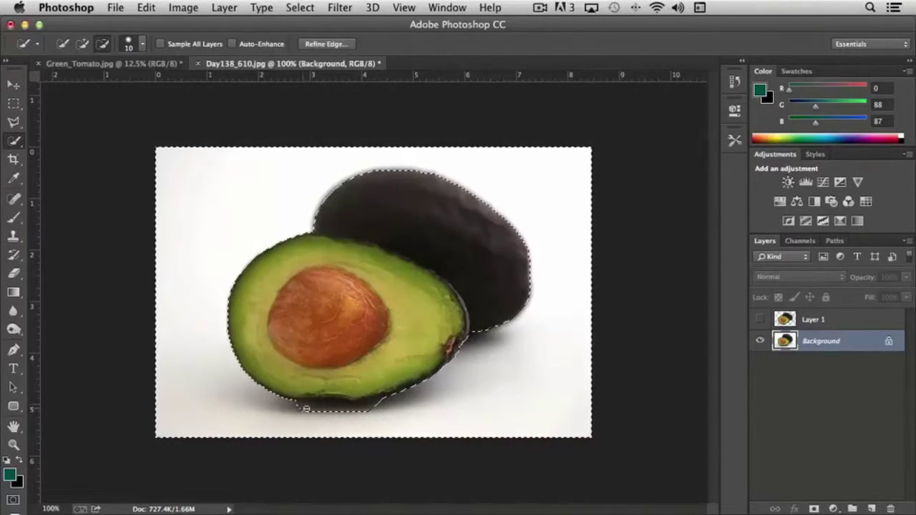
pyautogui.click(82, 43)
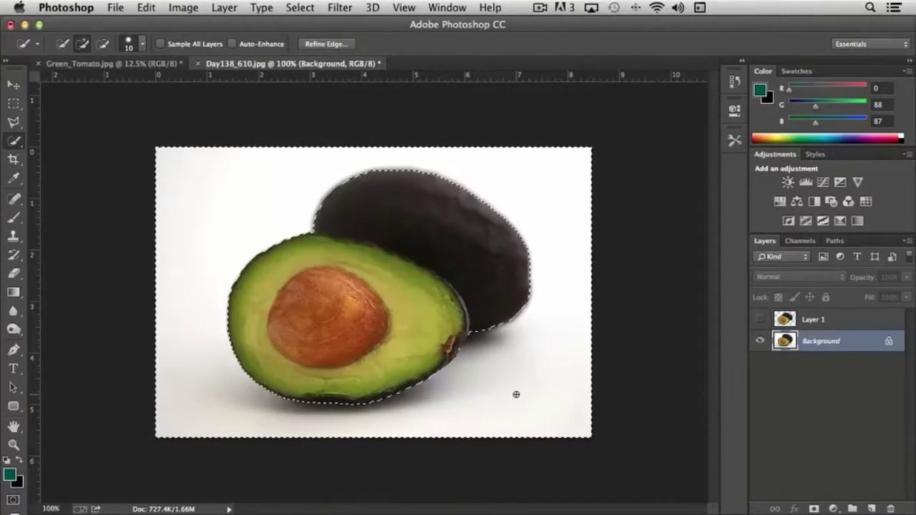
pyautogui.press('super+shift+i')
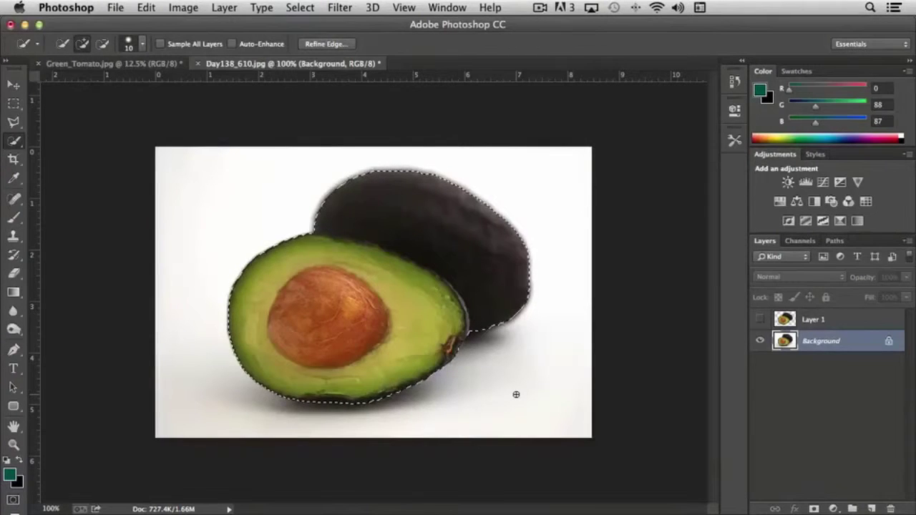
# Copy the selected avocados onto a new Layer 2 and hide the Background to check the cutout
pyautogui.press('super+c')
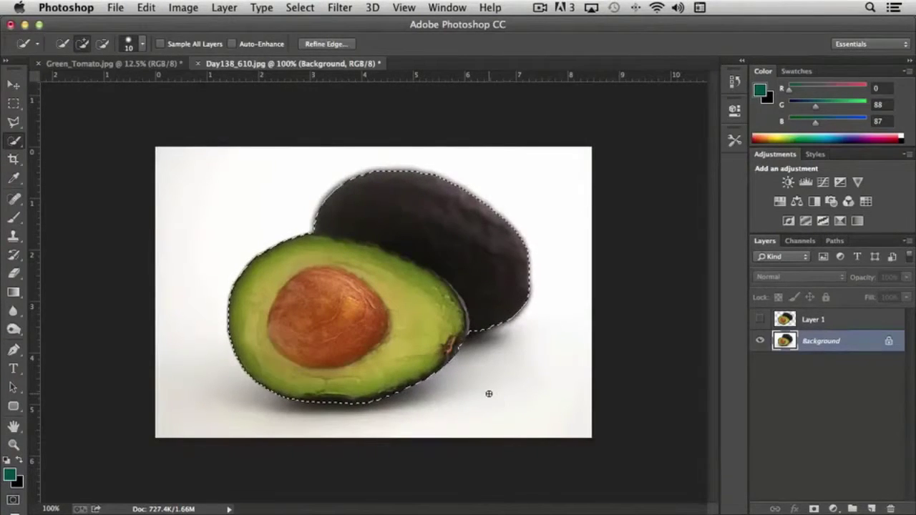
pyautogui.press('super+v')
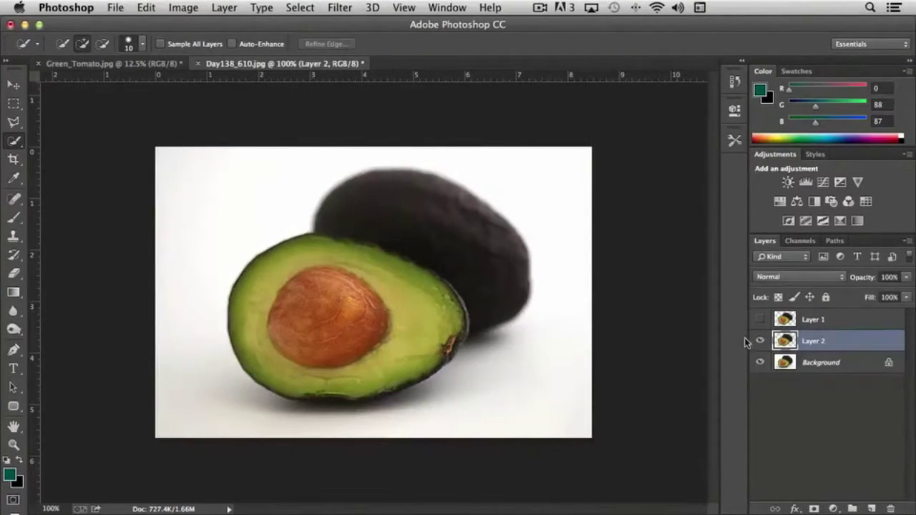
pyautogui.click(760, 363)
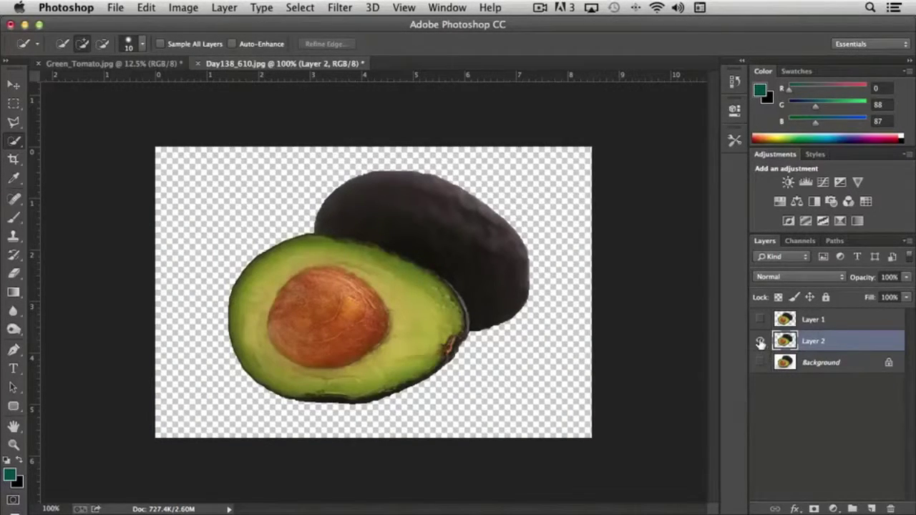
pyautogui.click(760, 342)
# Compare Layer 1 and Layer 2 visibility, then revert history to the Select Inverse state
pyautogui.click(760, 342)
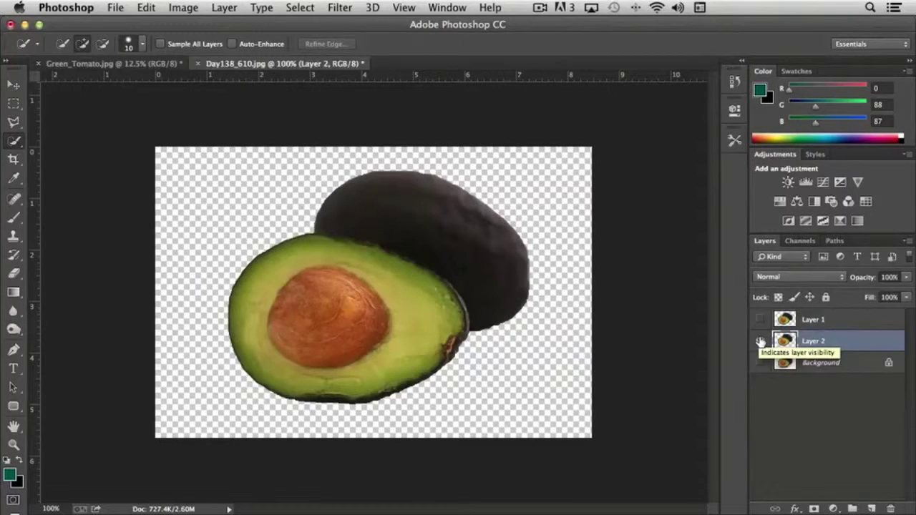
pyautogui.click(760, 320)
pyautogui.click(760, 342)
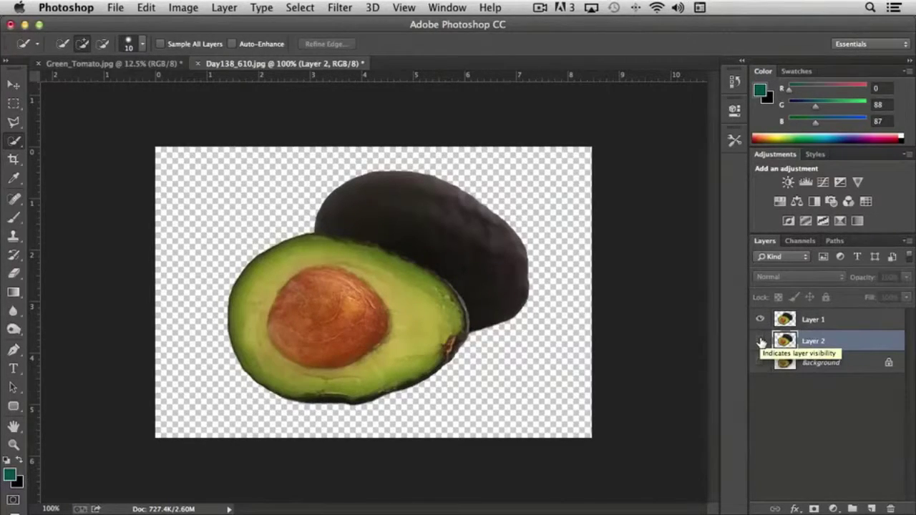
pyautogui.click(761, 320)
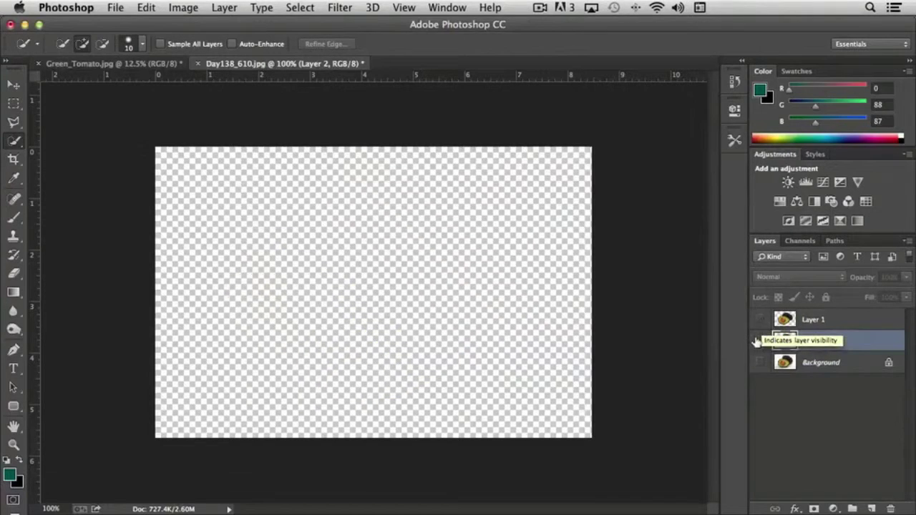
pyautogui.click(760, 341)
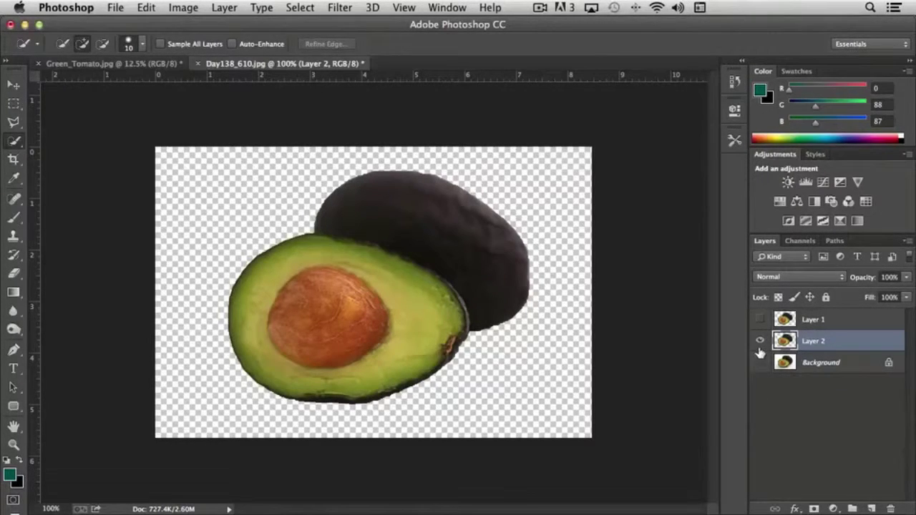
pyautogui.click(734, 85)
pyautogui.click(634, 111)
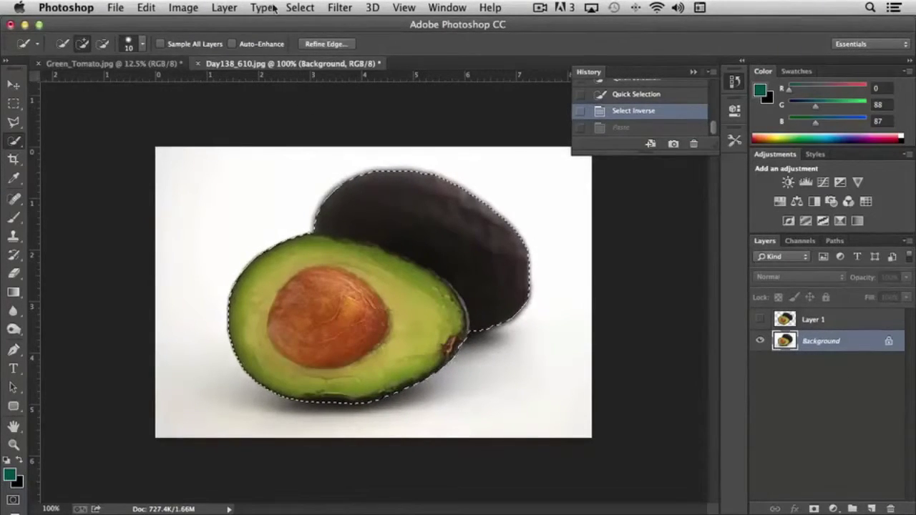
# Feather the avocado selection by 5 pixels
pyautogui.click(298, 8)
pyautogui.moveTo(340, 187)
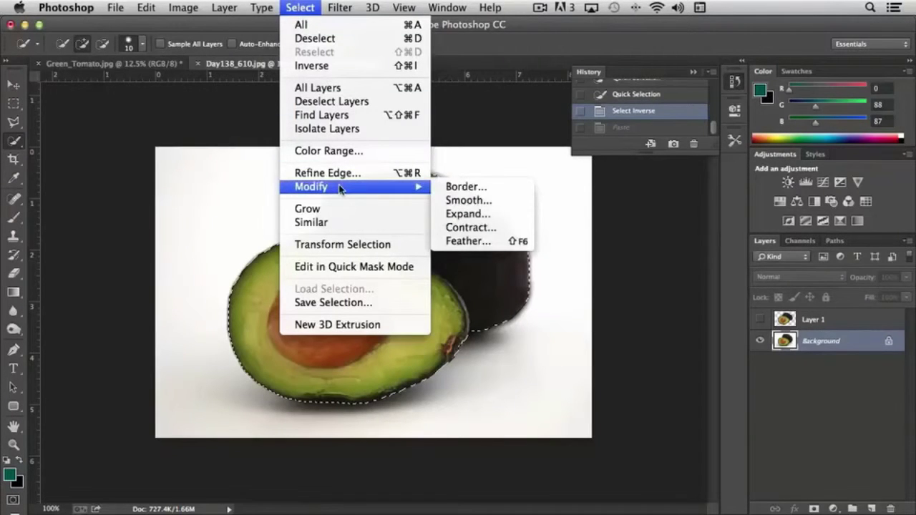
pyautogui.click(485, 242)
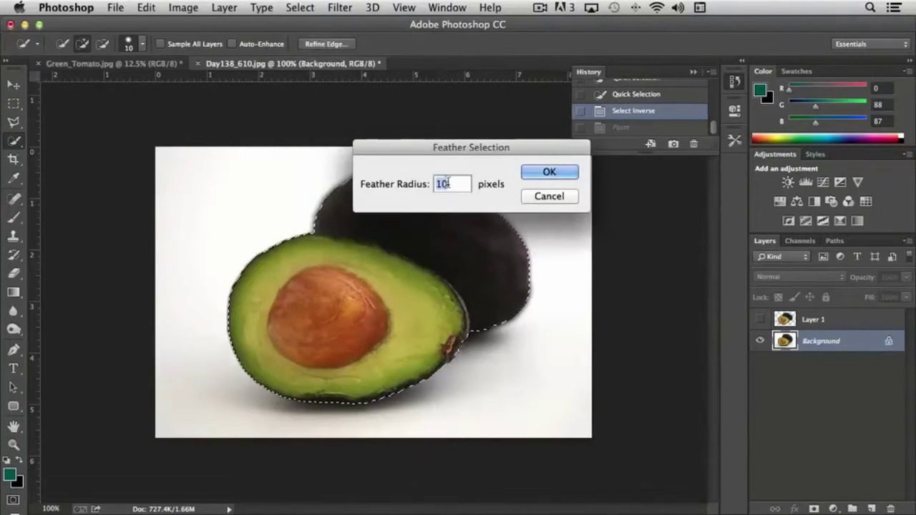
pyautogui.write('5')
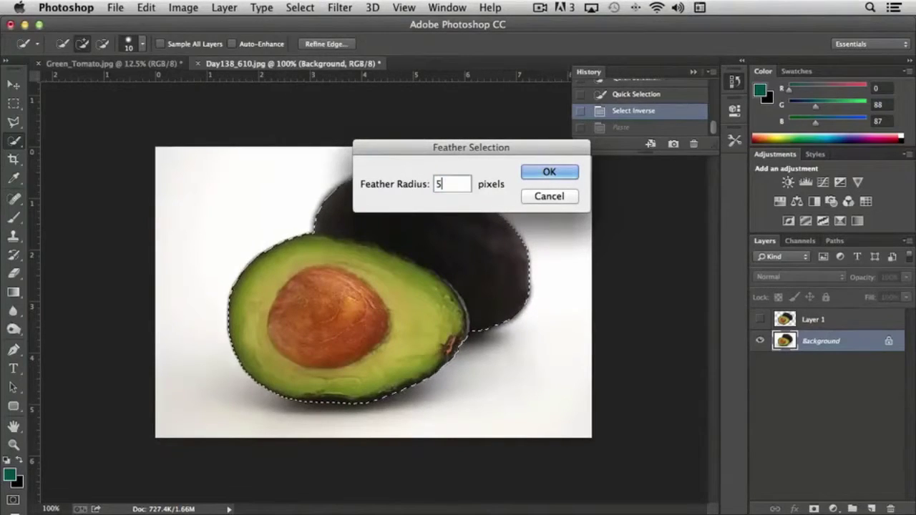
pyautogui.click(549, 172)
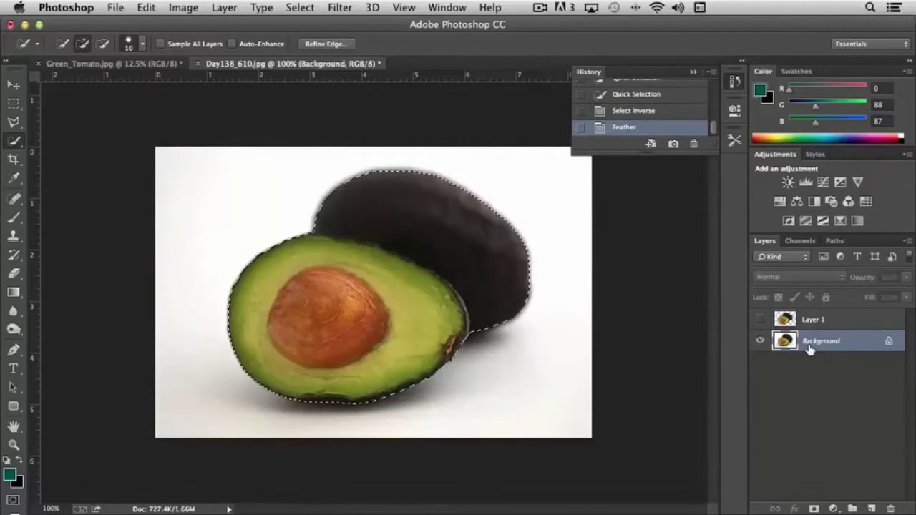
# Paste the feathered avocados onto a new Layer 2 and hide the Background
pyautogui.hotkey('ctrl', 'c')
pyautogui.hotkey('ctrl', 'v')
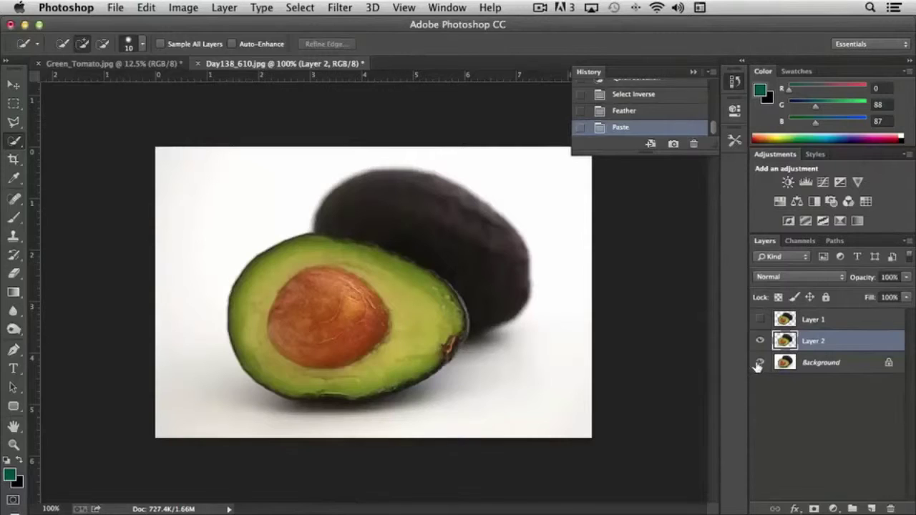
pyautogui.click(759, 363)
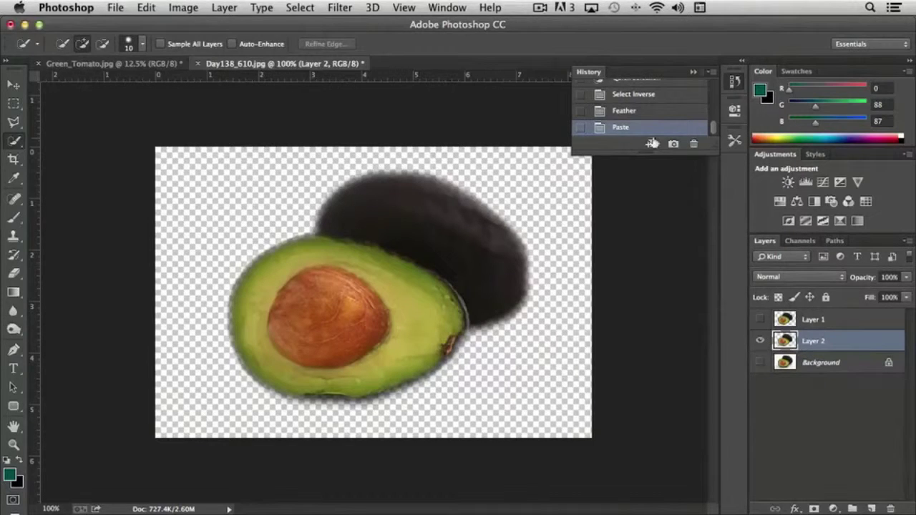
# Return to the Select Inverse state and feather the selection by 2 pixels
pyautogui.click(637, 95)
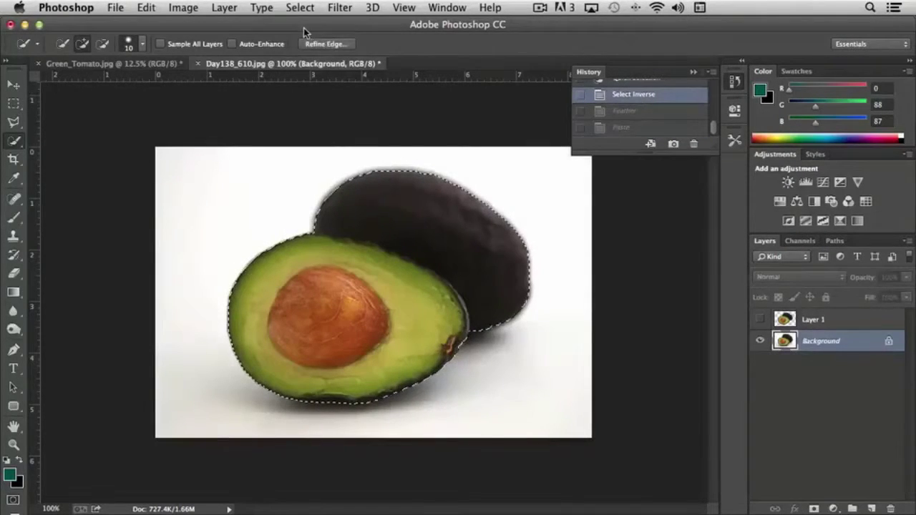
pyautogui.click(300, 7)
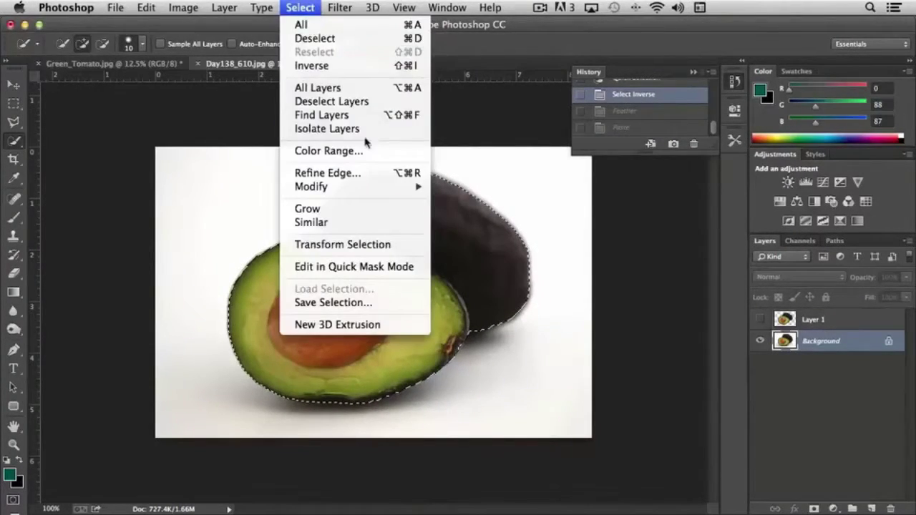
pyautogui.moveTo(401, 186)
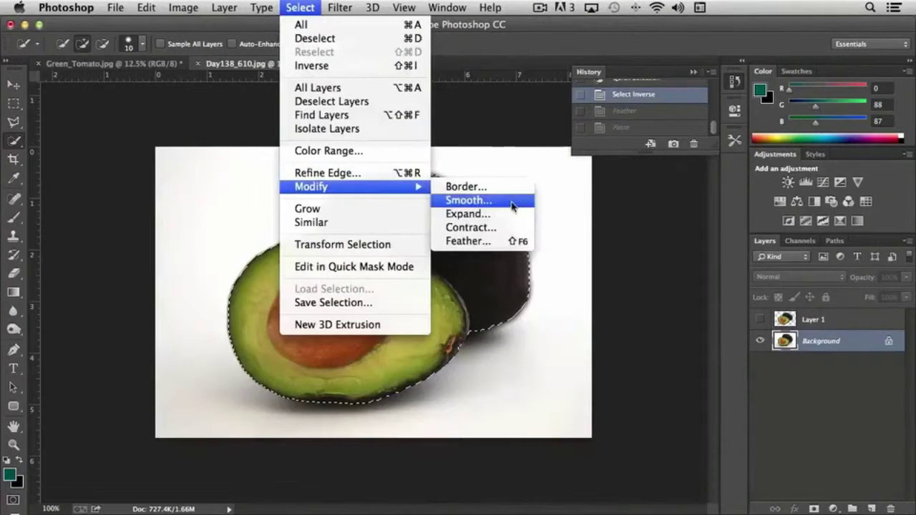
pyautogui.click(465, 241)
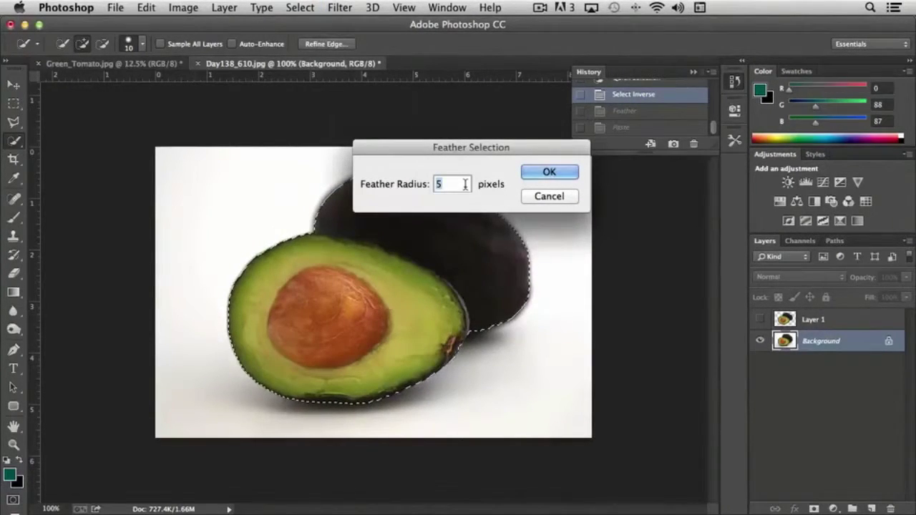
pyautogui.write('2')
pyautogui.click(549, 173)
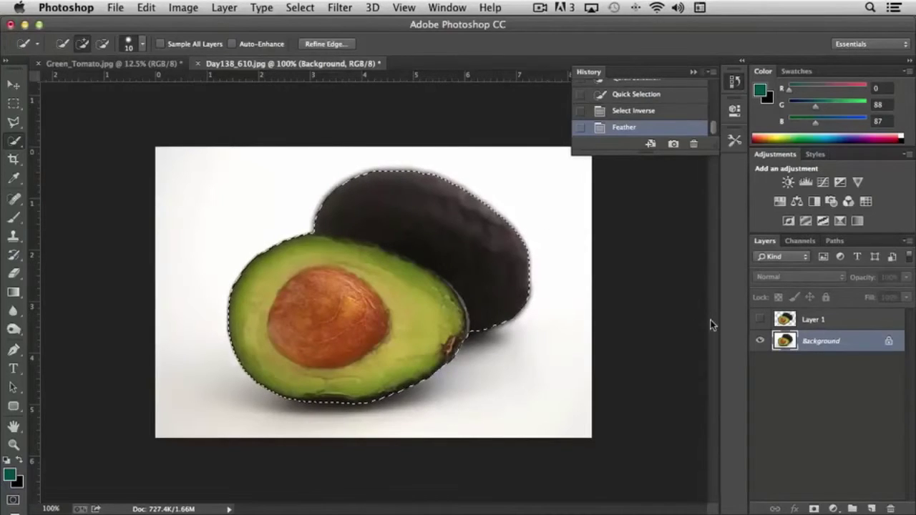
# Test-paste the 2-pixel feathered avocados, compare edges, then step history back to Feather
pyautogui.press('super+c')
pyautogui.press('super+v')
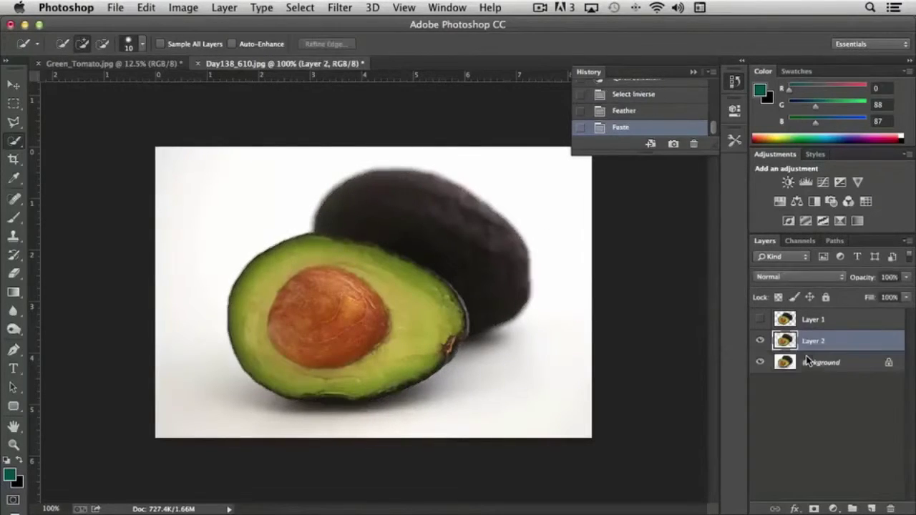
pyautogui.click(761, 365)
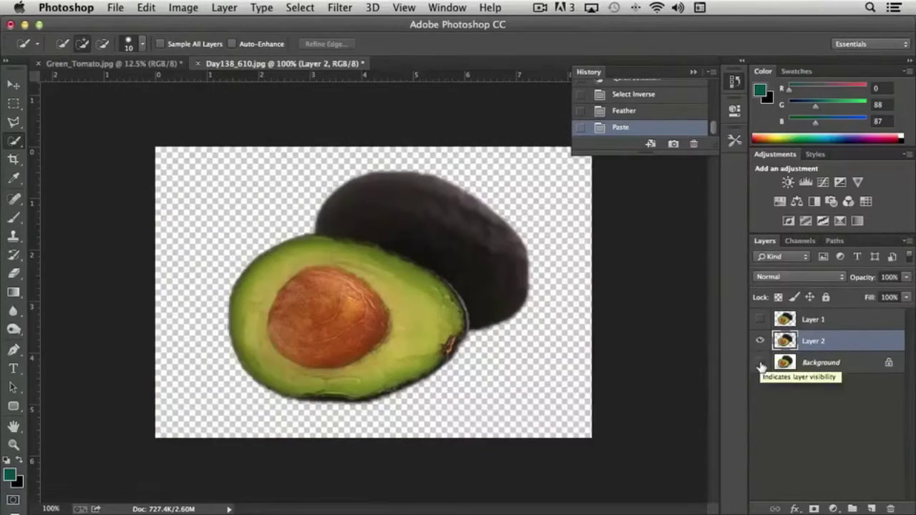
pyautogui.click(761, 366)
pyautogui.click(761, 366)
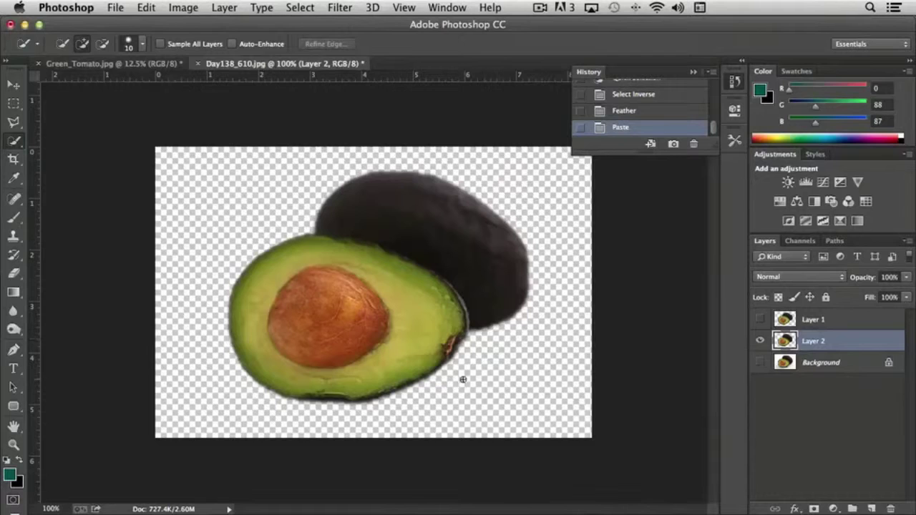
pyautogui.click(761, 343)
pyautogui.click(624, 111)
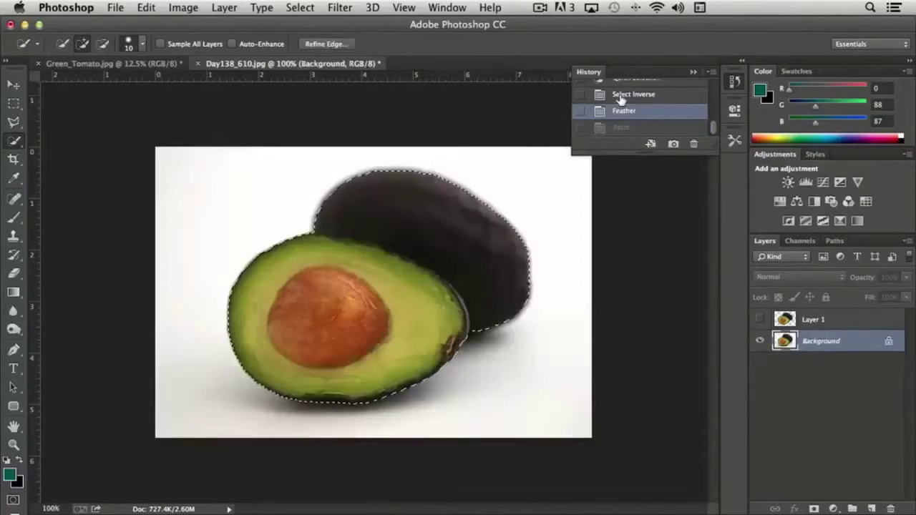
# Return to the Select Inverse state and feather the selection by 1 pixel
pyautogui.click(633, 93)
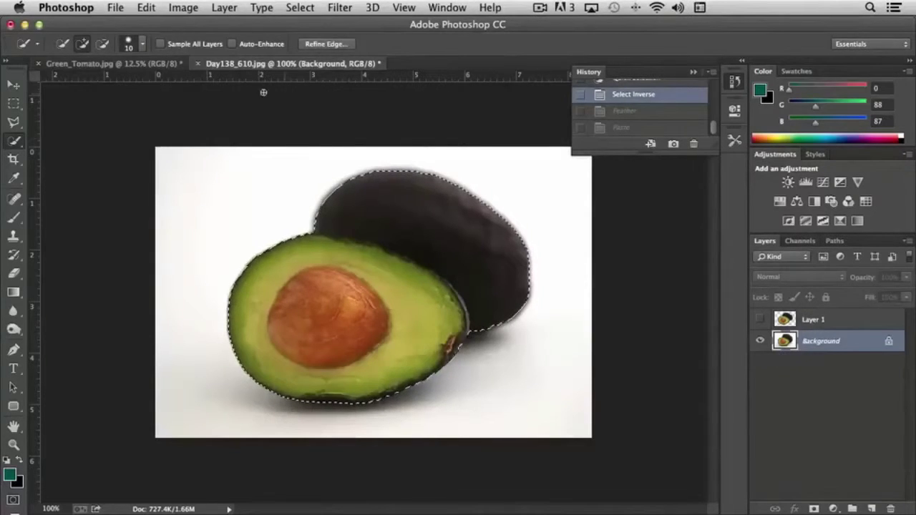
pyautogui.click(299, 8)
pyautogui.moveTo(401, 187)
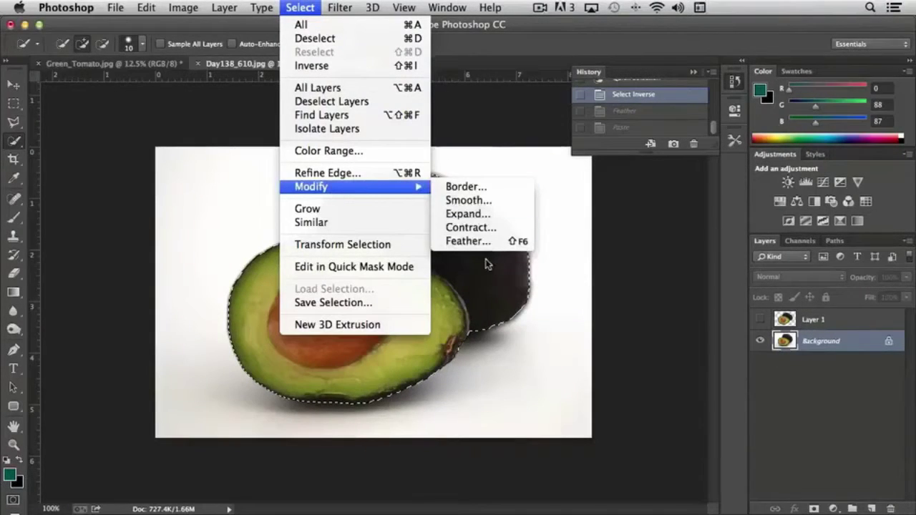
pyautogui.click(474, 245)
pyautogui.write('1')
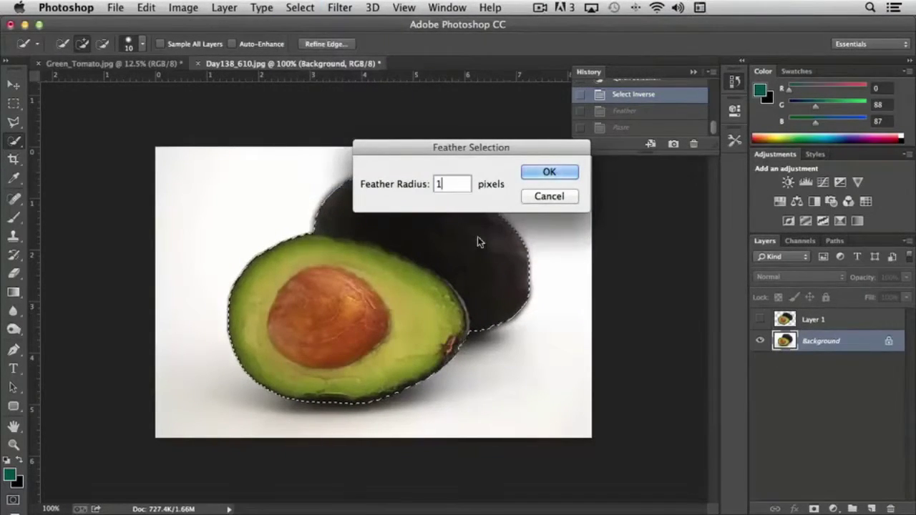
pyautogui.click(547, 175)
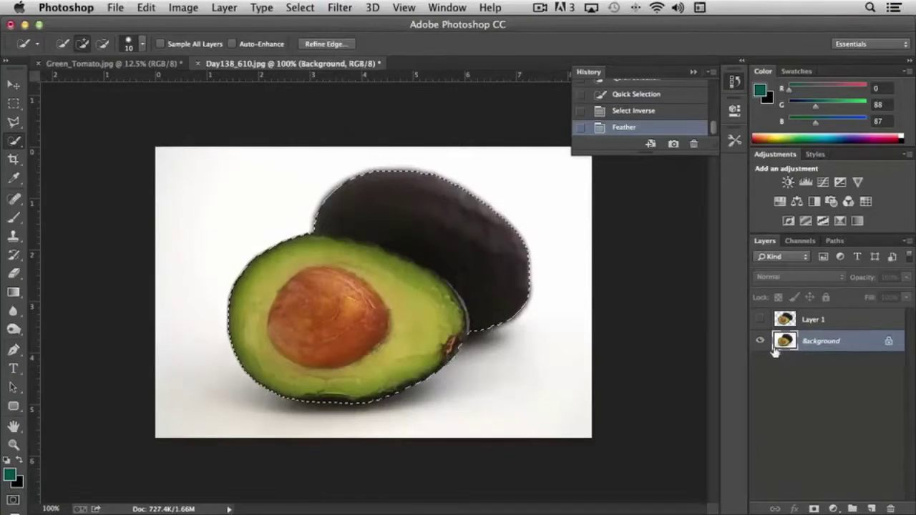
# Paste the avocados onto Layer 2 and leave the Background hidden to show transparency
pyautogui.hotkey('ctrl', 'c')
pyautogui.hotkey('ctrl', 'v')
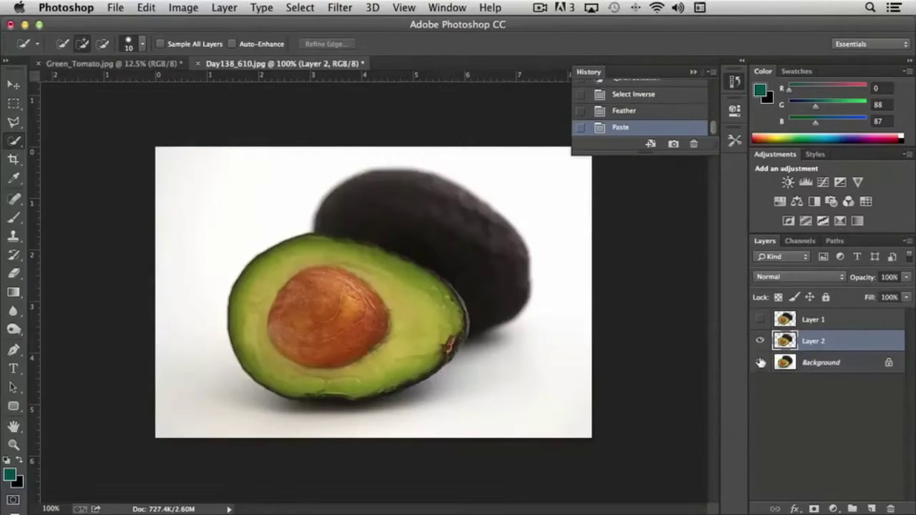
pyautogui.click(760, 363)
pyautogui.click(761, 363)
pyautogui.click(760, 363)
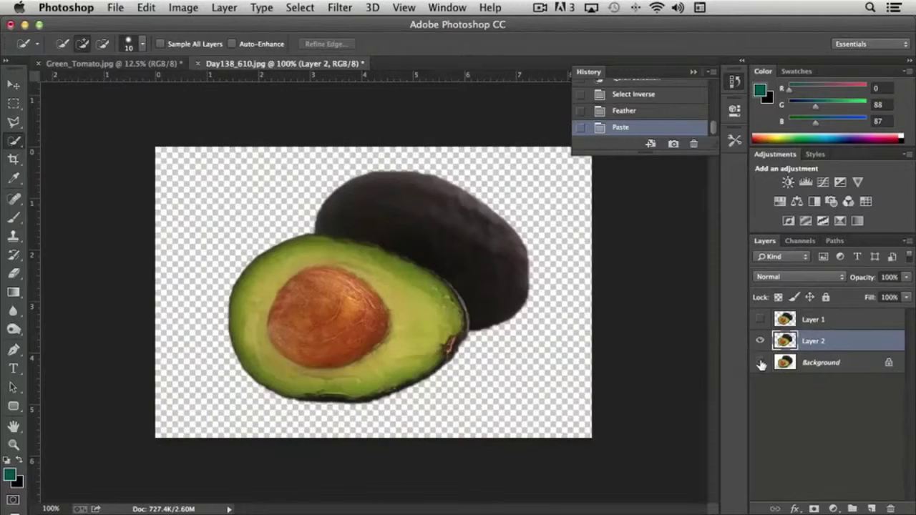
pyautogui.click(760, 363)
pyautogui.click(760, 363)
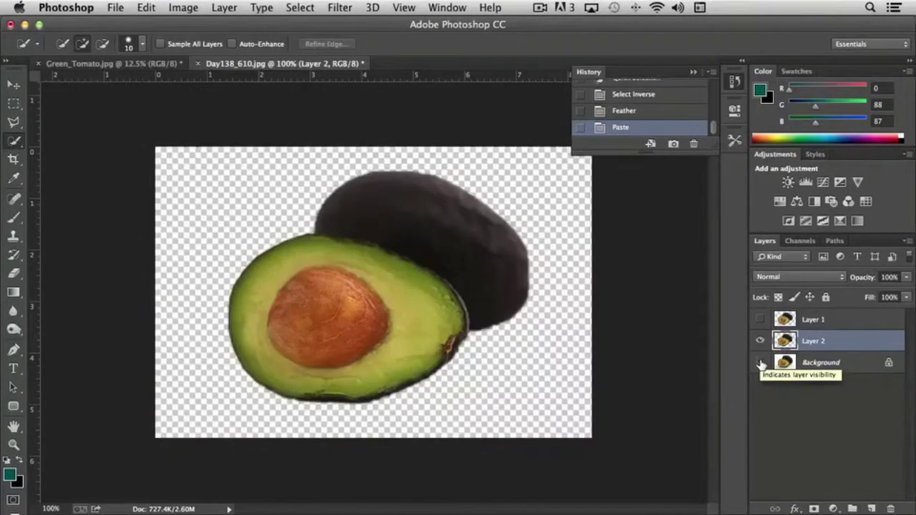
pyautogui.click(760, 363)
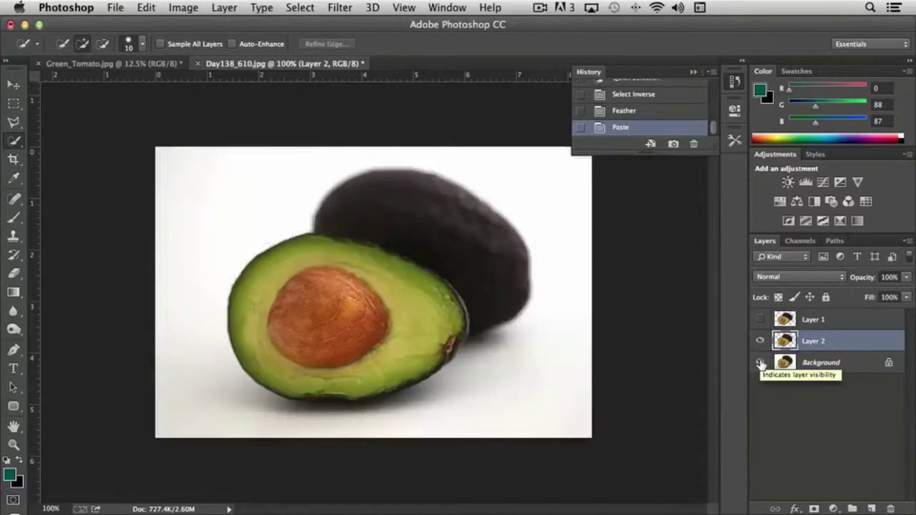
pyautogui.click(760, 363)
pyautogui.click(760, 363)
pyautogui.click(760, 363)
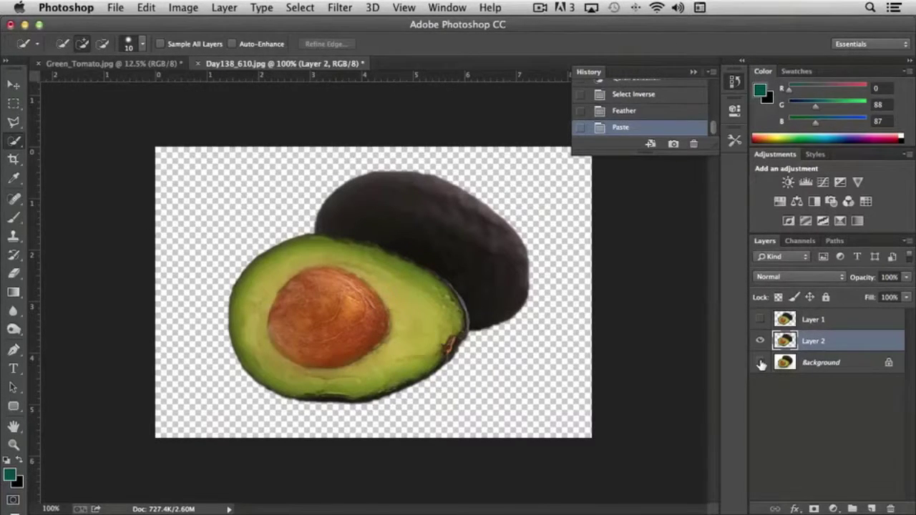
# Save the image as the layered Photoshop file Day138_610.psd with maximum compatibility
pyautogui.press('super+shift+s')
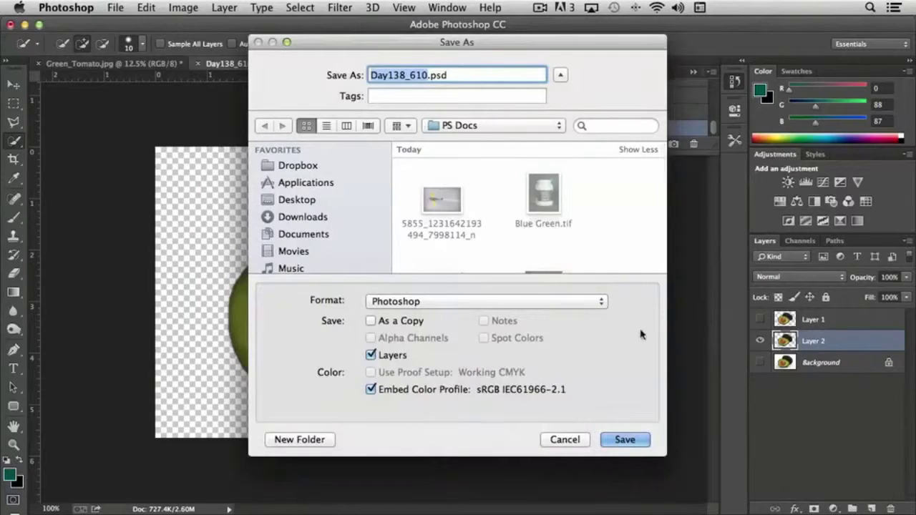
pyautogui.click(623, 440)
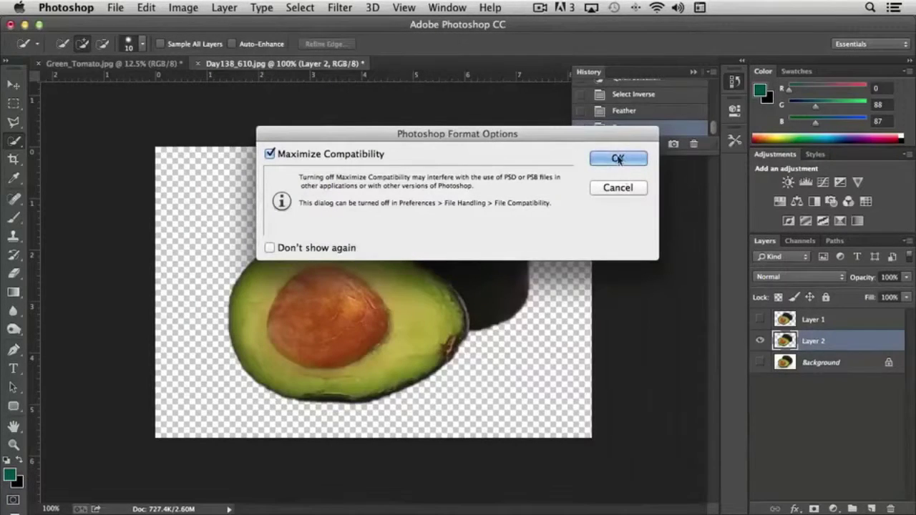
pyautogui.click(269, 247)
pyautogui.click(619, 158)
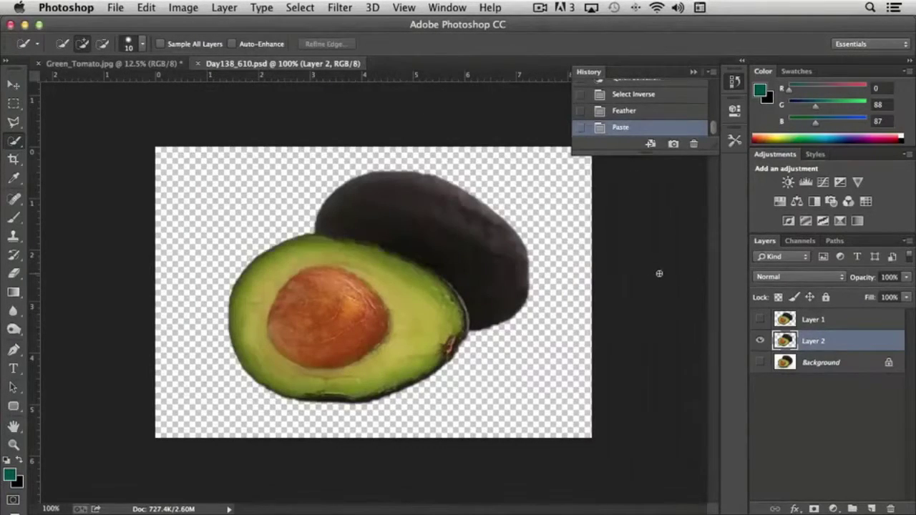
# Hide Layer 2, make the Background layer active and visible, and collapse the History panel
pyautogui.click(760, 343)
pyautogui.click(796, 369)
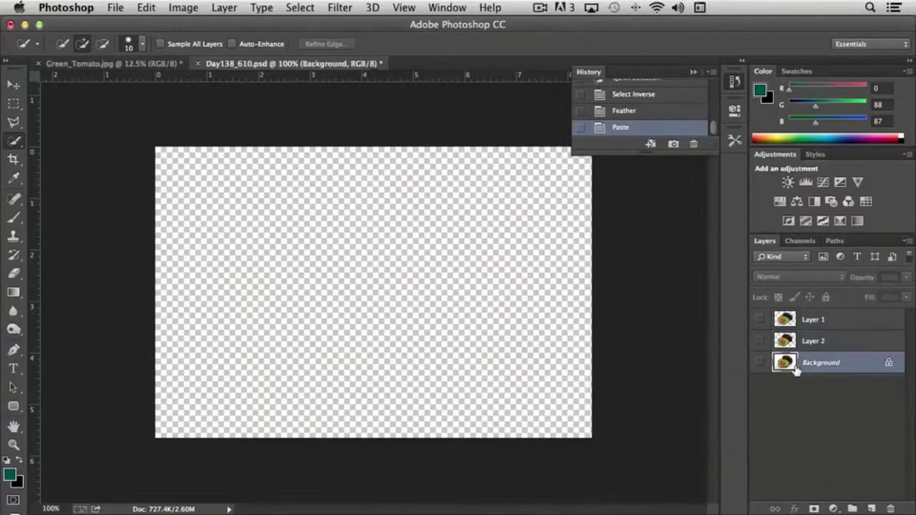
pyautogui.click(760, 362)
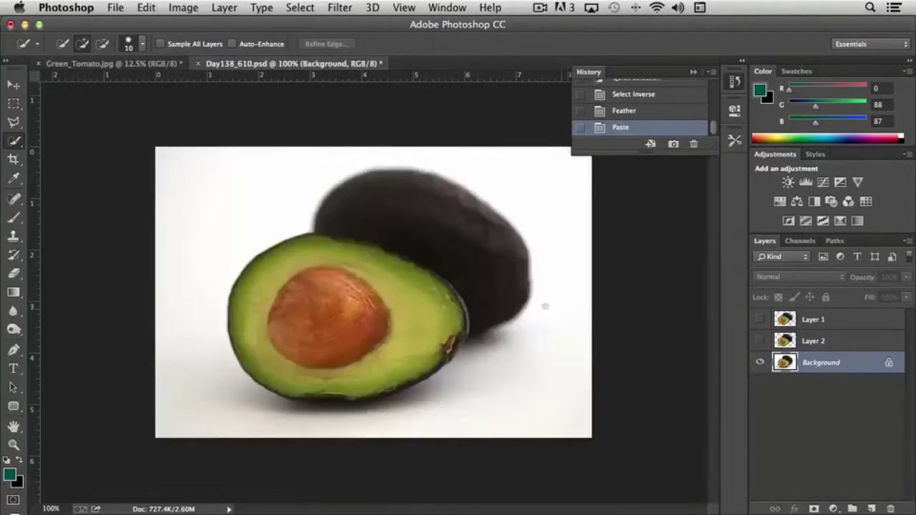
pyautogui.click(17, 141)
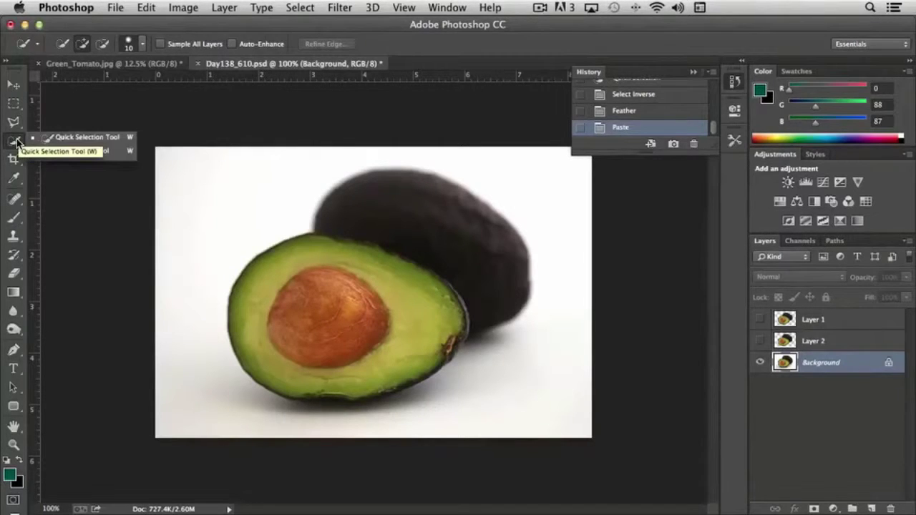
pyautogui.click(16, 141)
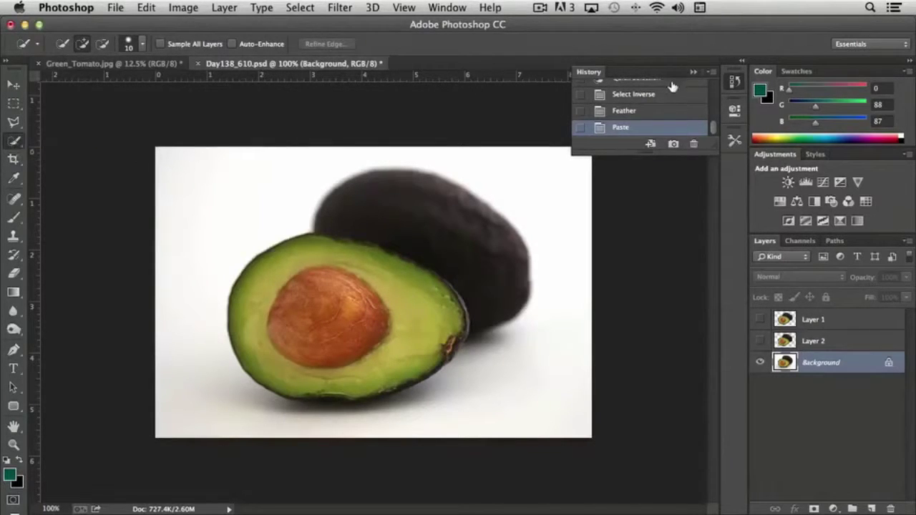
pyautogui.click(736, 82)
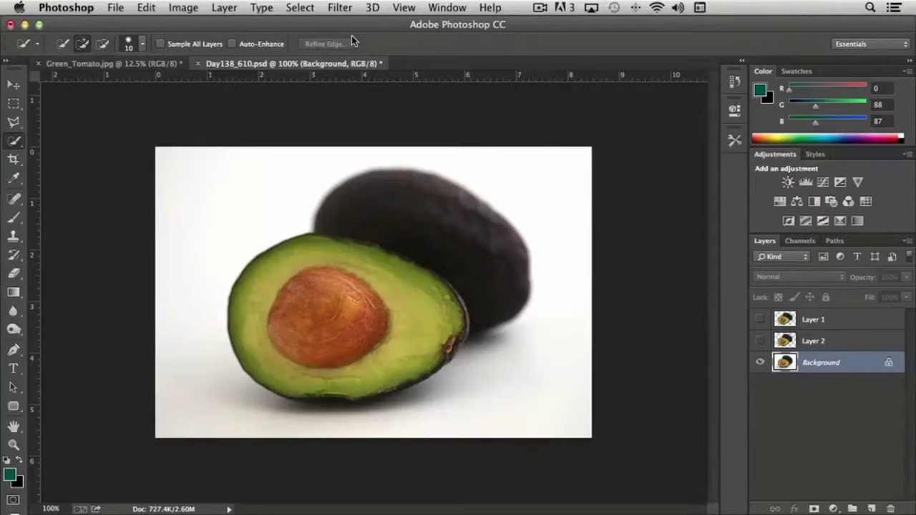
pyautogui.click(298, 9)
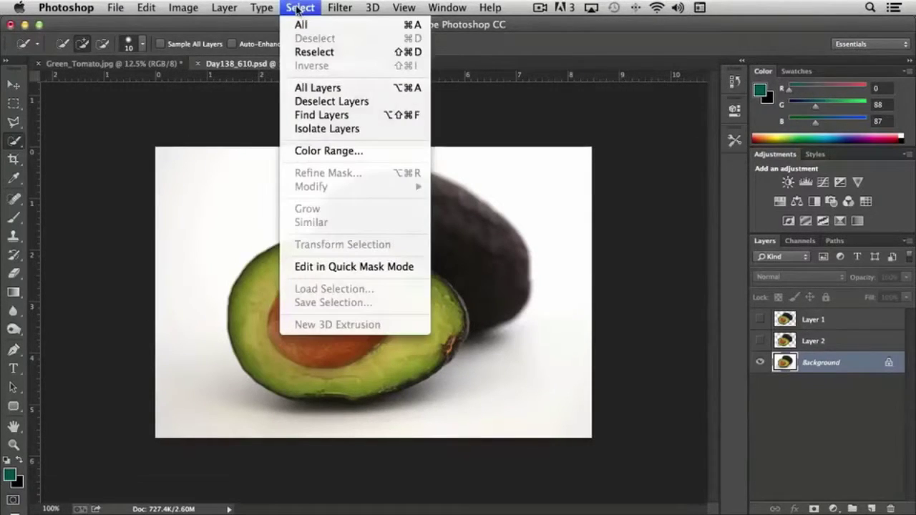
# Open Color Range and sample the avocado pit's orange colour with the eyedropper
pyautogui.click(324, 152)
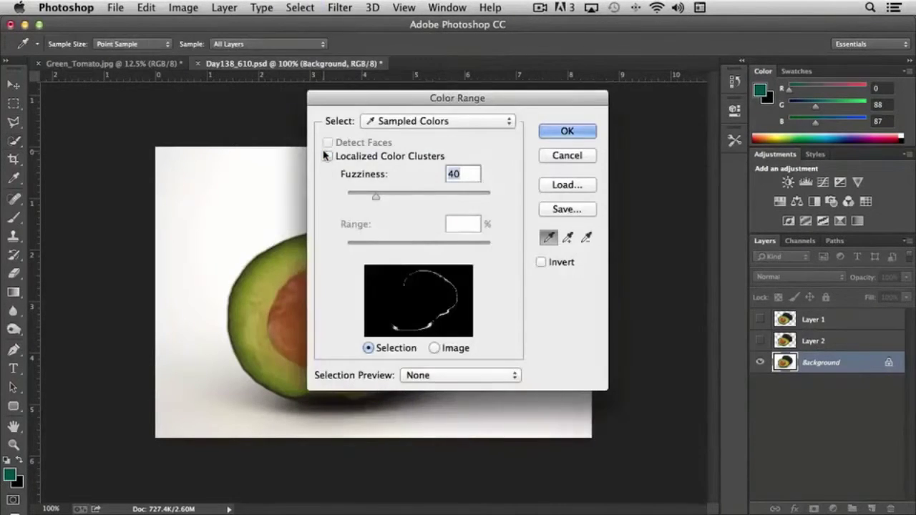
pyautogui.moveTo(375, 103); pyautogui.dragTo(615, 91)
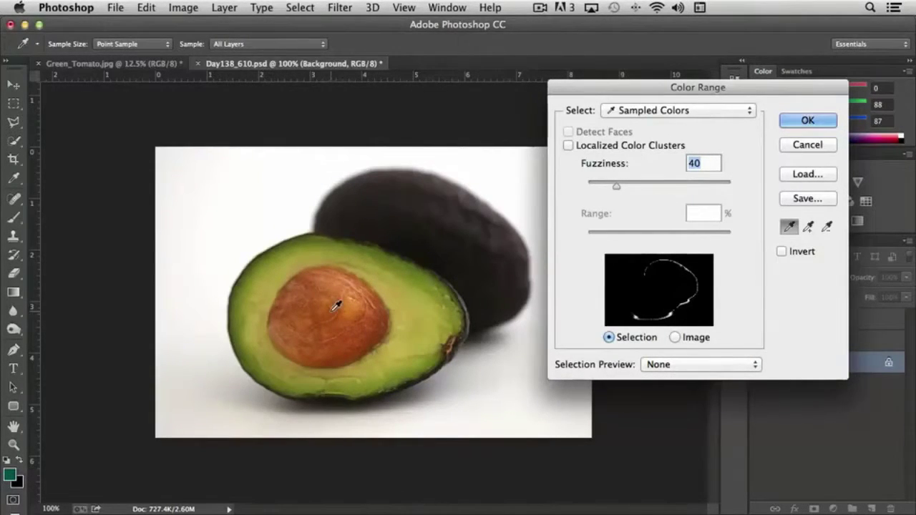
pyautogui.click(333, 287)
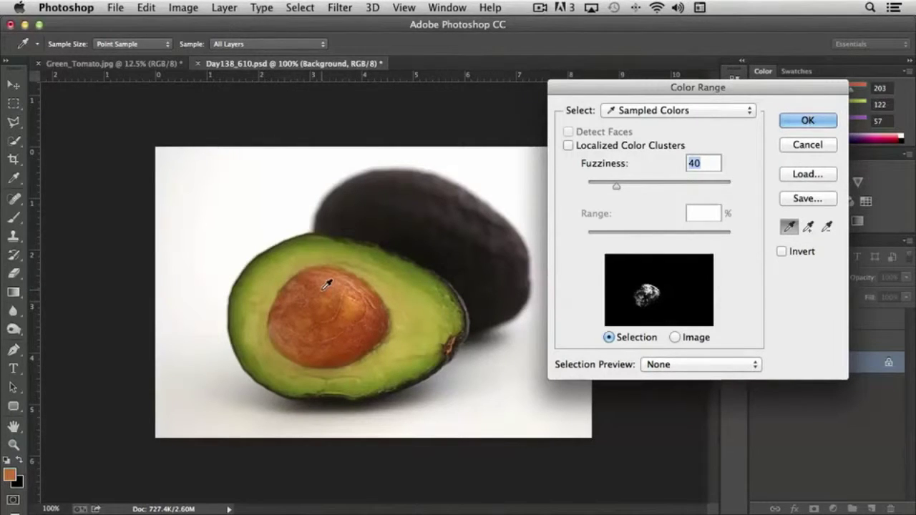
pyautogui.click(325, 289)
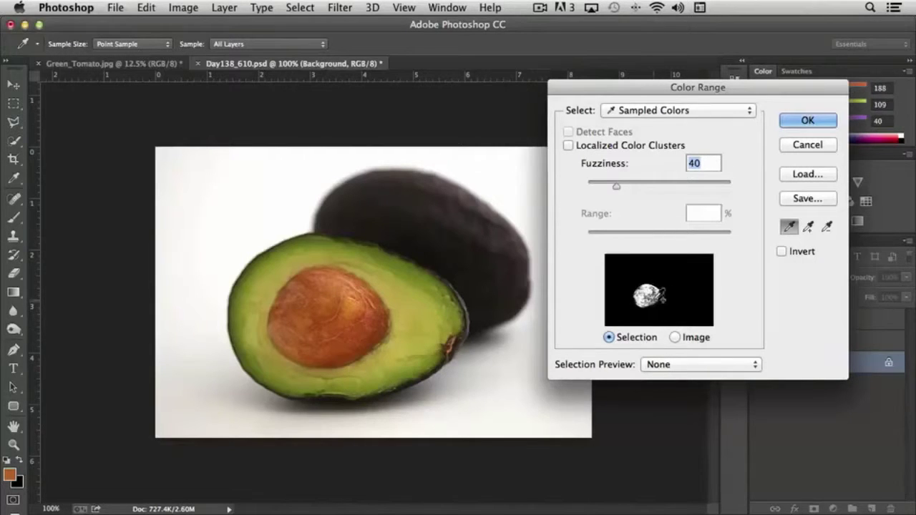
pyautogui.click(361, 312)
pyautogui.click(363, 292)
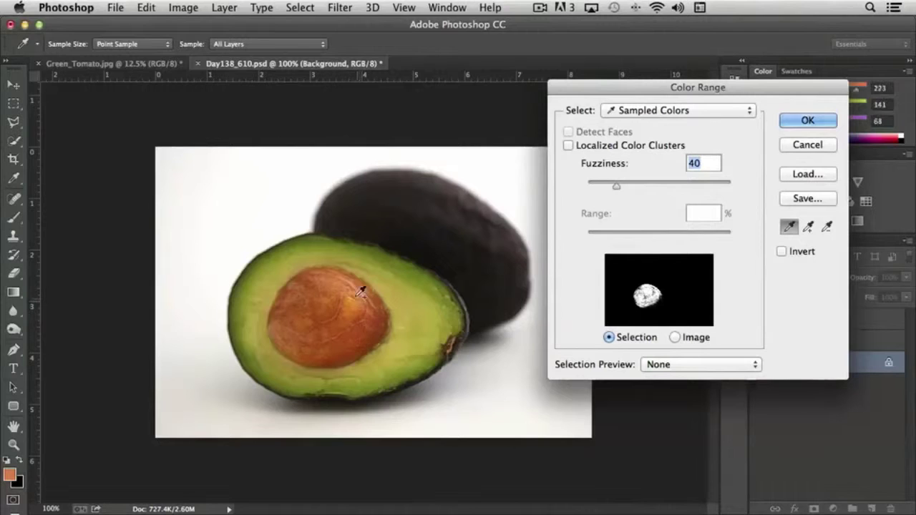
pyautogui.click(378, 339)
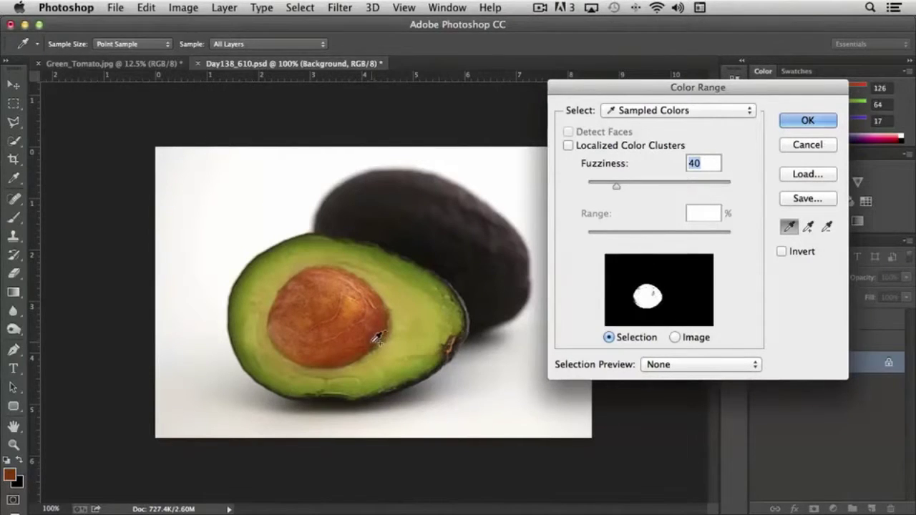
pyautogui.click(342, 358)
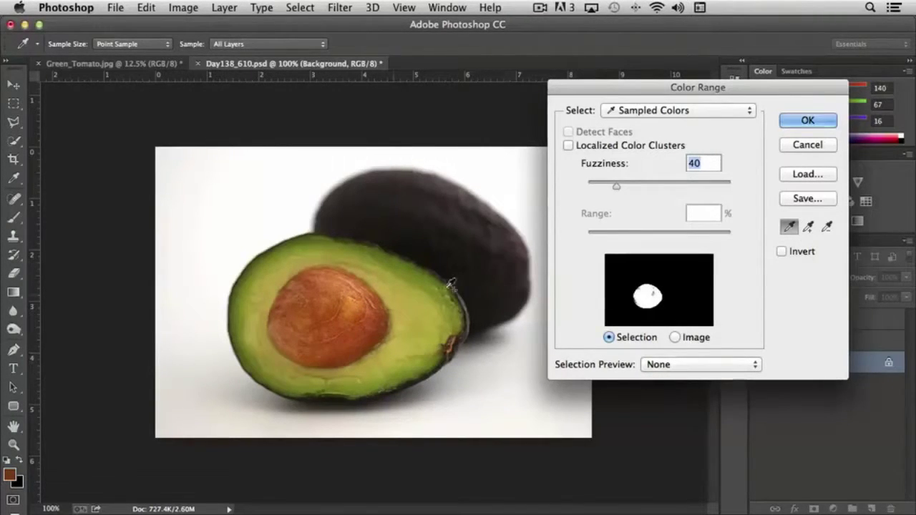
# Adjust Fuzziness to 61, resample the pit, and confirm the colour selection
pyautogui.moveTo(614, 188)
pyautogui.mouseDown()
pyautogui.moveTo(637, 187)
pyautogui.moveTo(617, 187)
pyautogui.mouseUp()
pyautogui.click(359, 311)
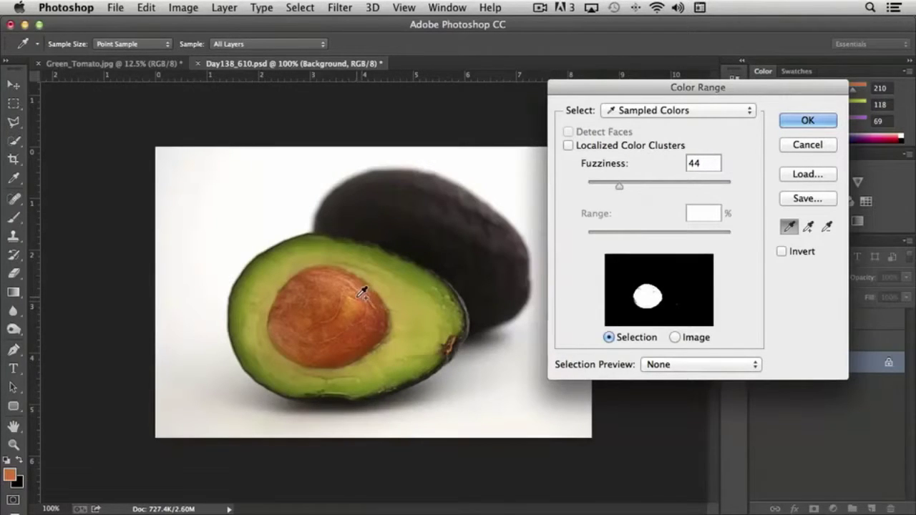
pyautogui.click(277, 324)
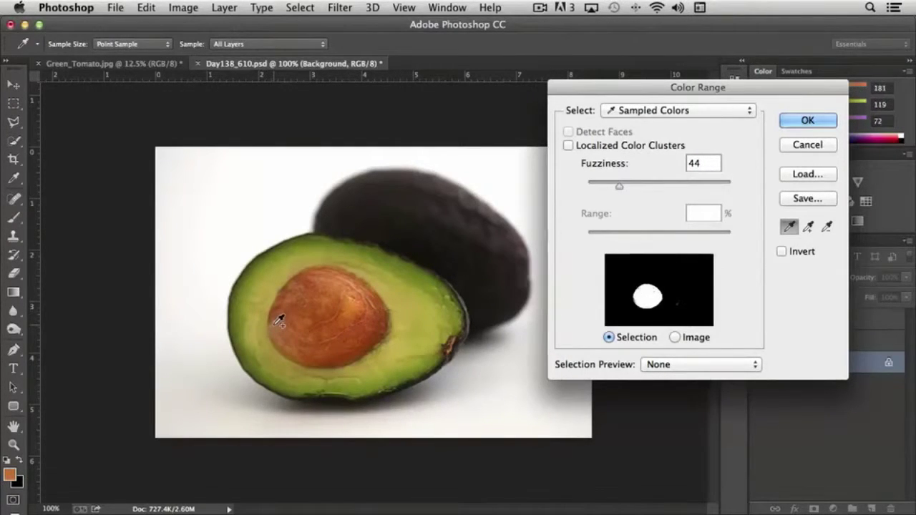
pyautogui.click(357, 296)
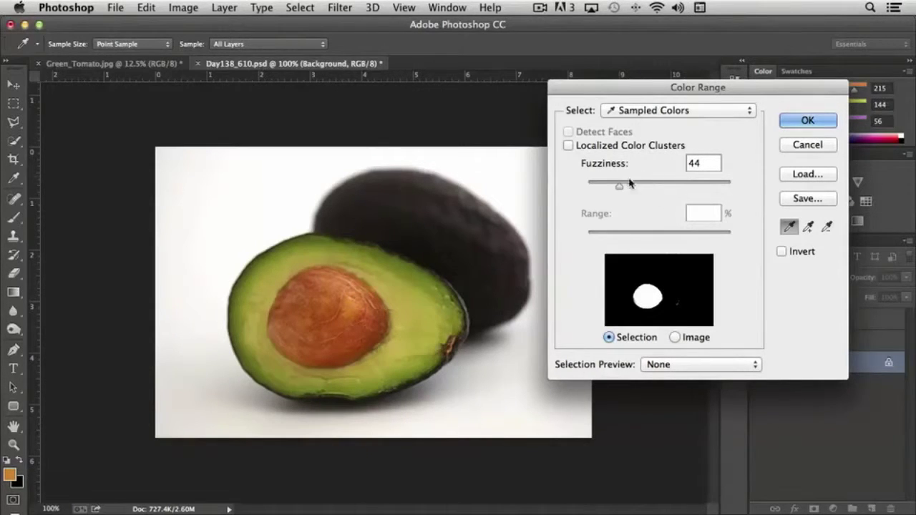
pyautogui.moveTo(619, 186); pyautogui.dragTo(626, 188)
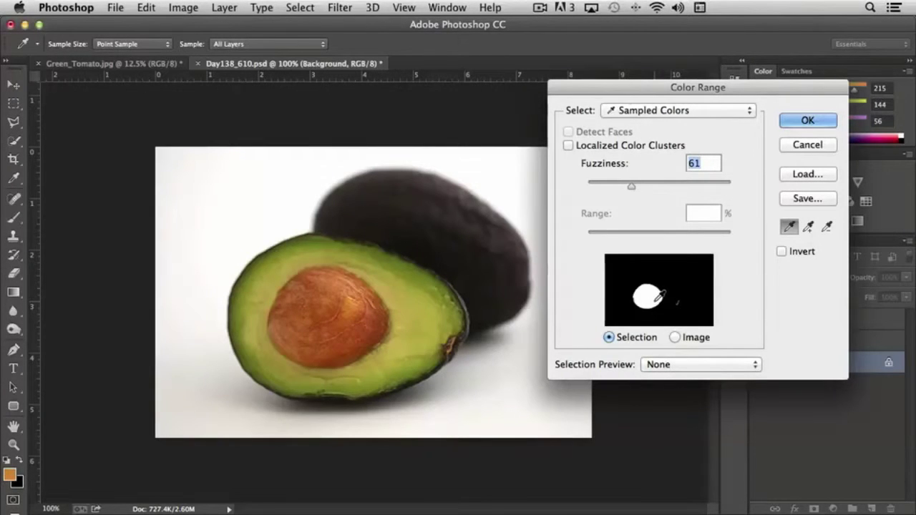
pyautogui.click(809, 121)
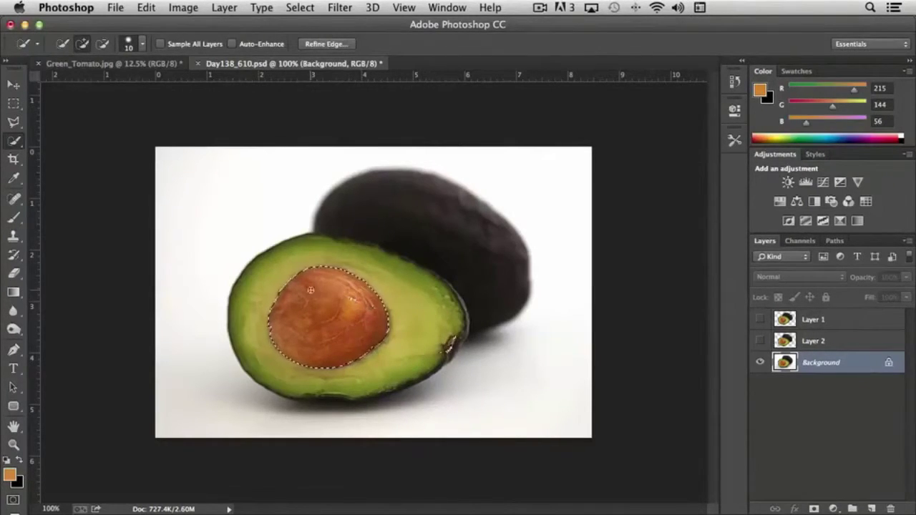
pyautogui.click(13, 122)
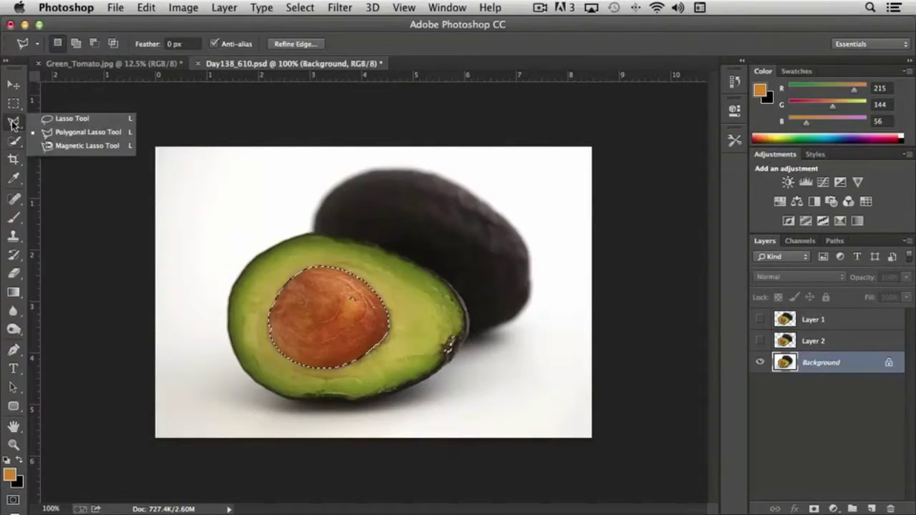
pyautogui.click(68, 119)
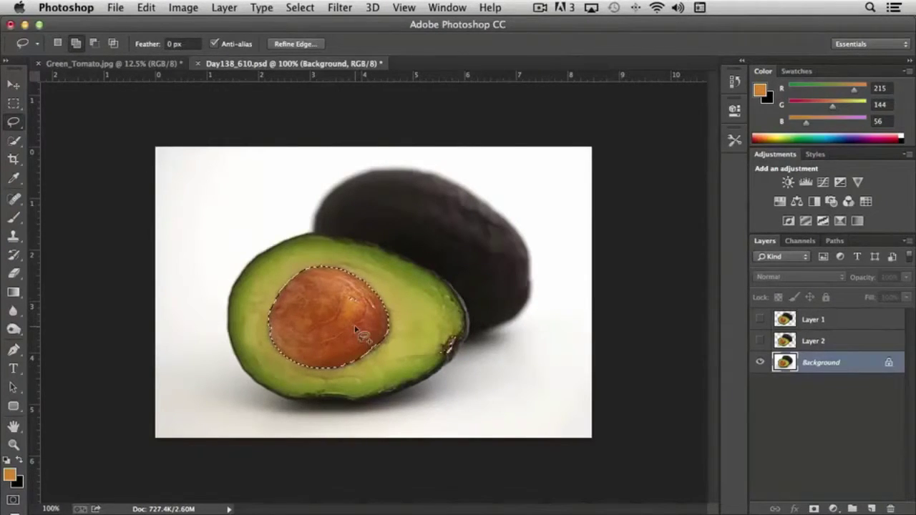
pyautogui.press('shift')
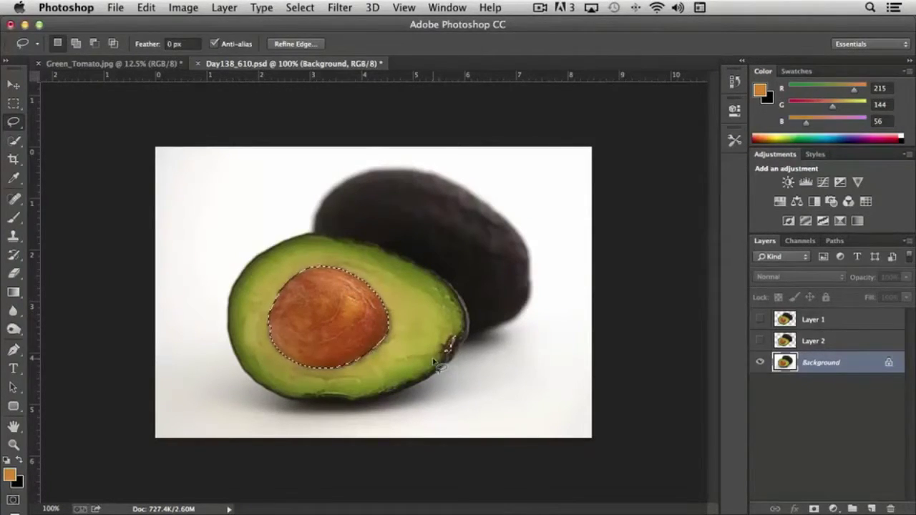
pyautogui.press('alt')
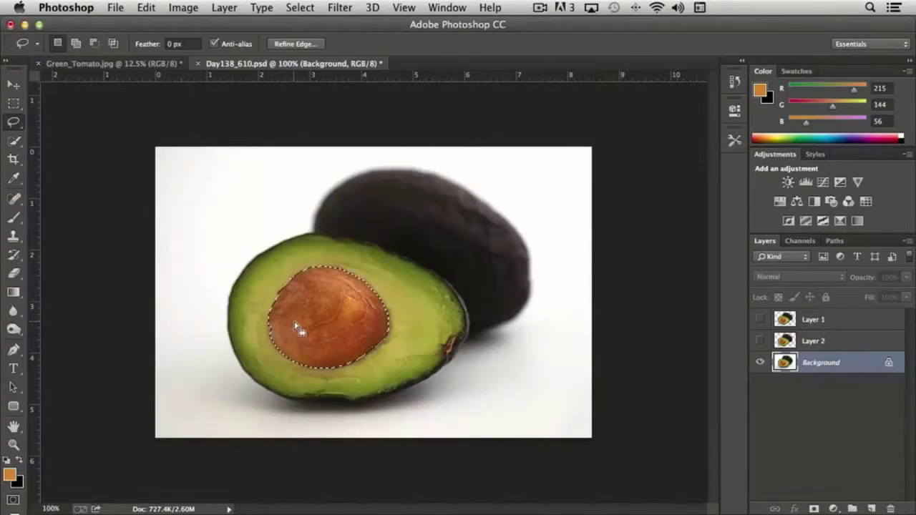
pyautogui.press('shift')
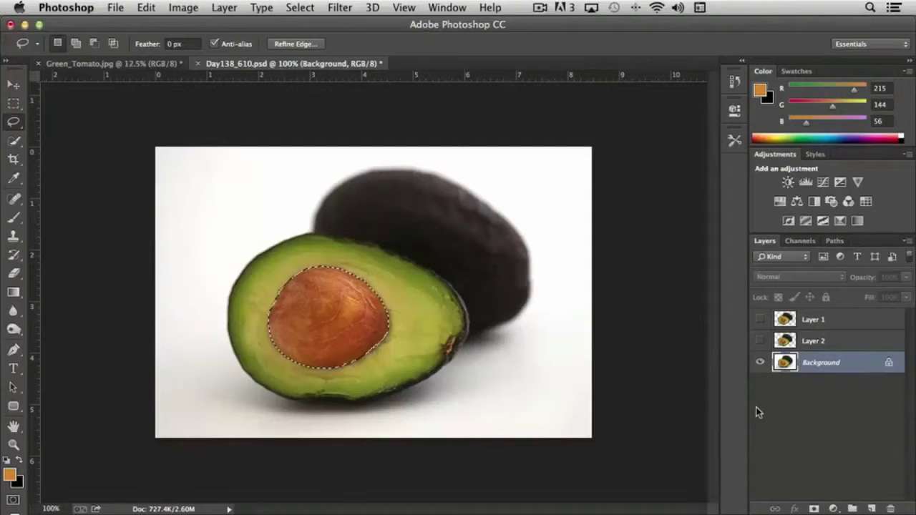
pyautogui.press('super+j')
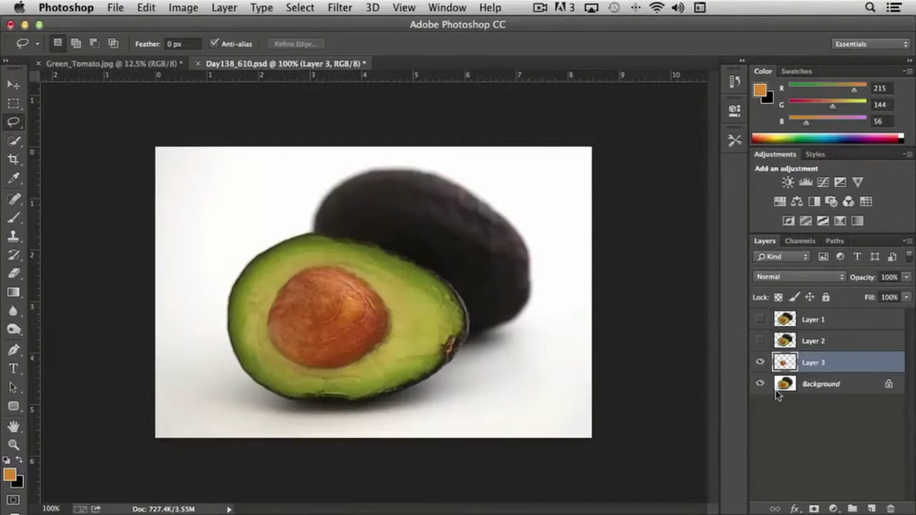
pyautogui.click(761, 384)
pyautogui.click(760, 384)
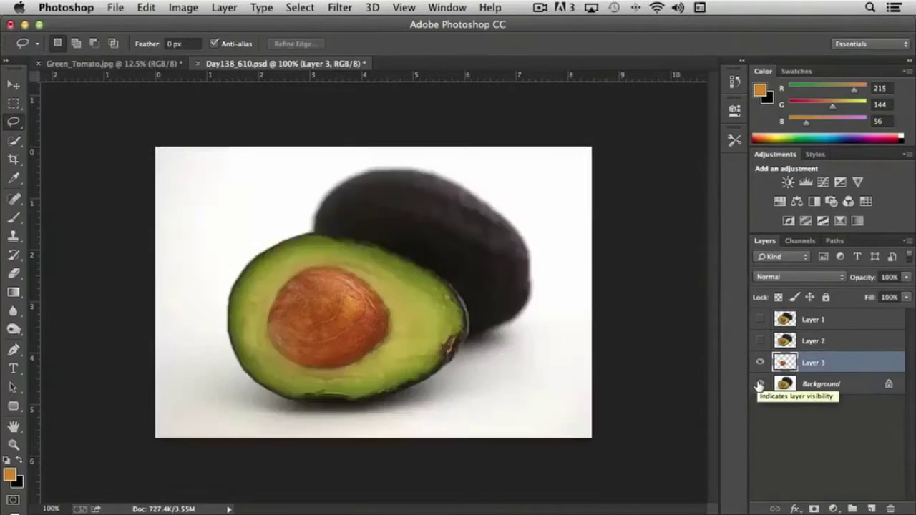
pyautogui.click(761, 385)
pyautogui.click(760, 384)
pyautogui.click(760, 385)
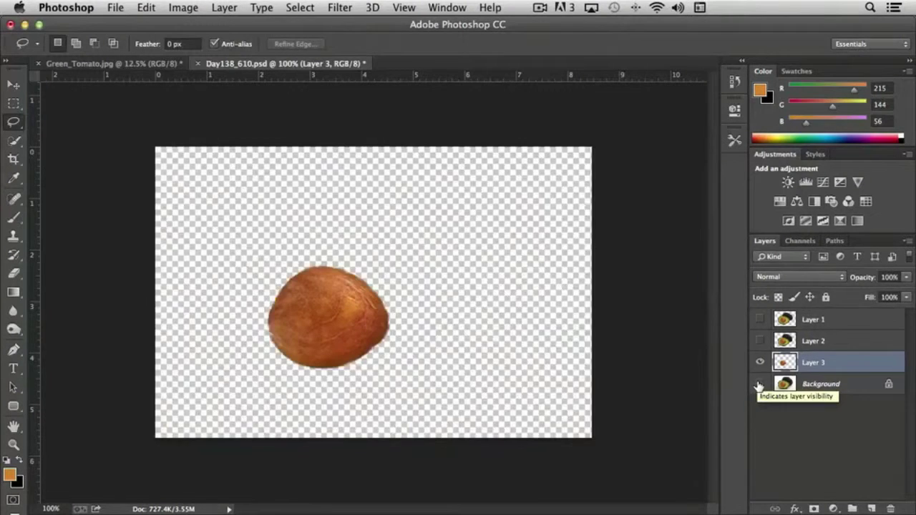
pyautogui.press('super+z')
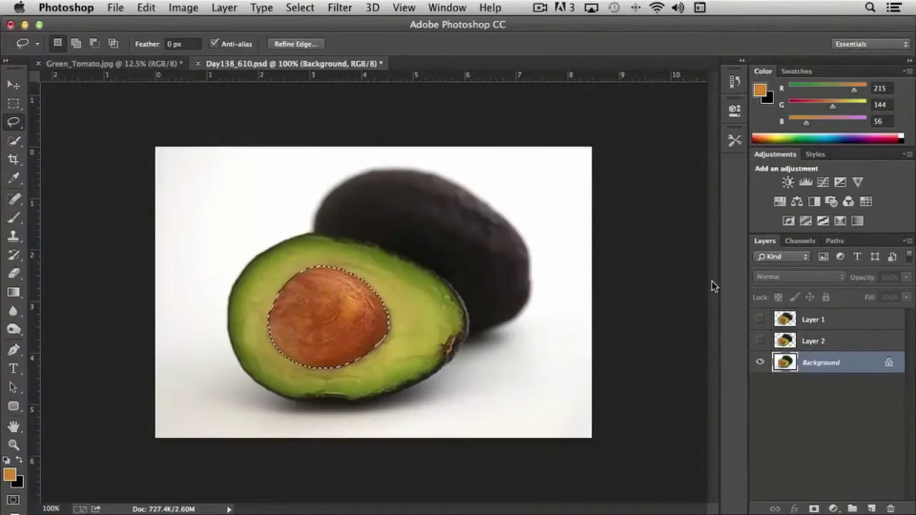
# Apply Levels to the pit with input levels 1, 0.87 and 237
pyautogui.press('super+l')
pyautogui.press('Up')
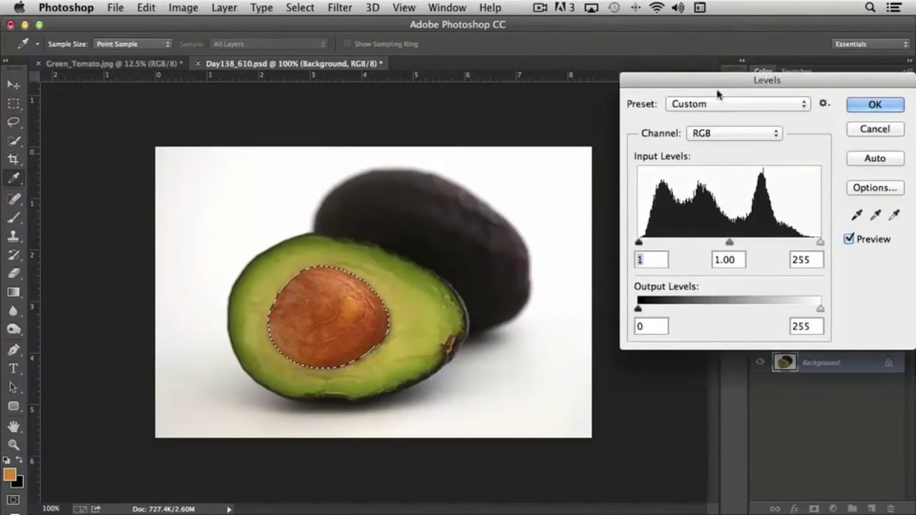
pyautogui.moveTo(730, 81); pyautogui.dragTo(594, 24)
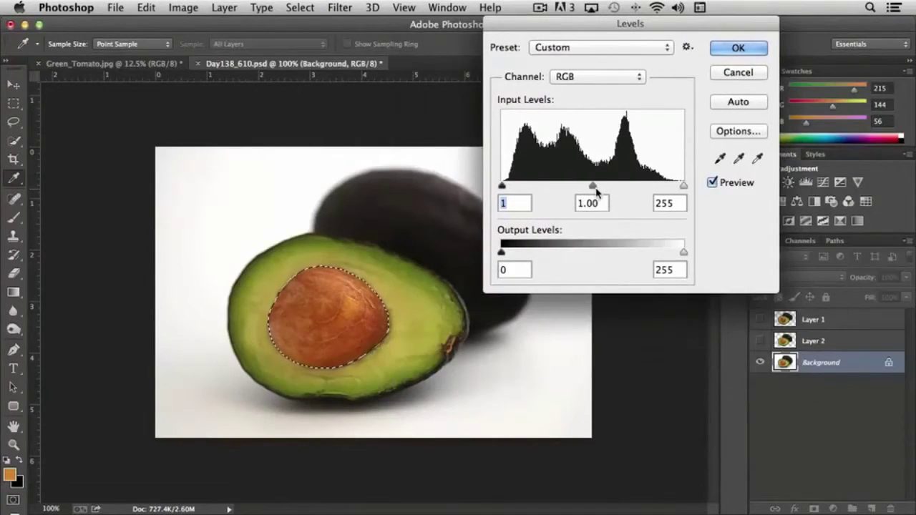
pyautogui.moveTo(595, 188)
pyautogui.mouseDown()
pyautogui.moveTo(577, 188)
pyautogui.moveTo(618, 189)
pyautogui.moveTo(605, 189)
pyautogui.mouseUp()
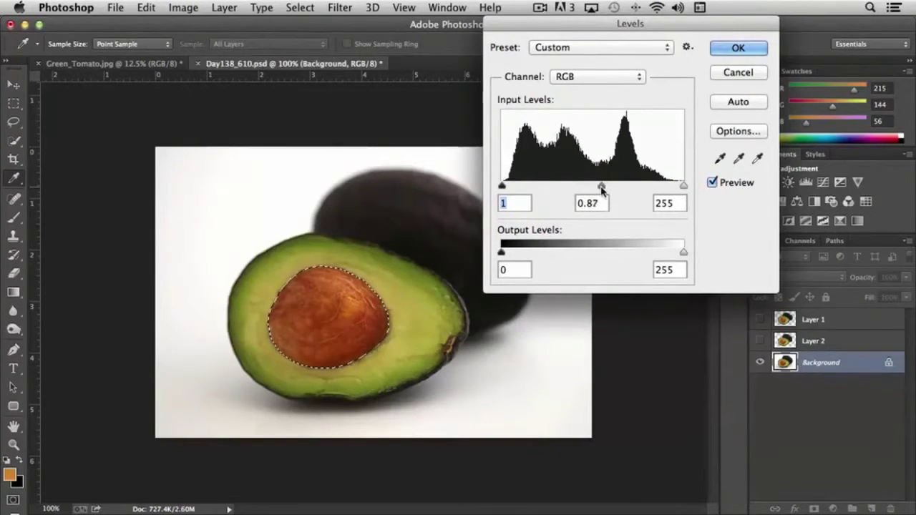
pyautogui.press('Tab')
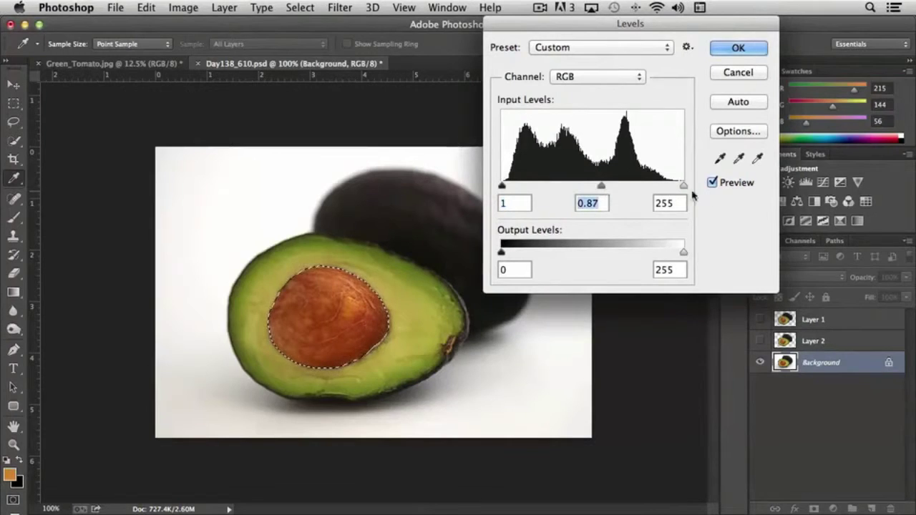
pyautogui.moveTo(683, 186)
pyautogui.mouseDown()
pyautogui.moveTo(664, 188)
pyautogui.moveTo(672, 188)
pyautogui.mouseUp()
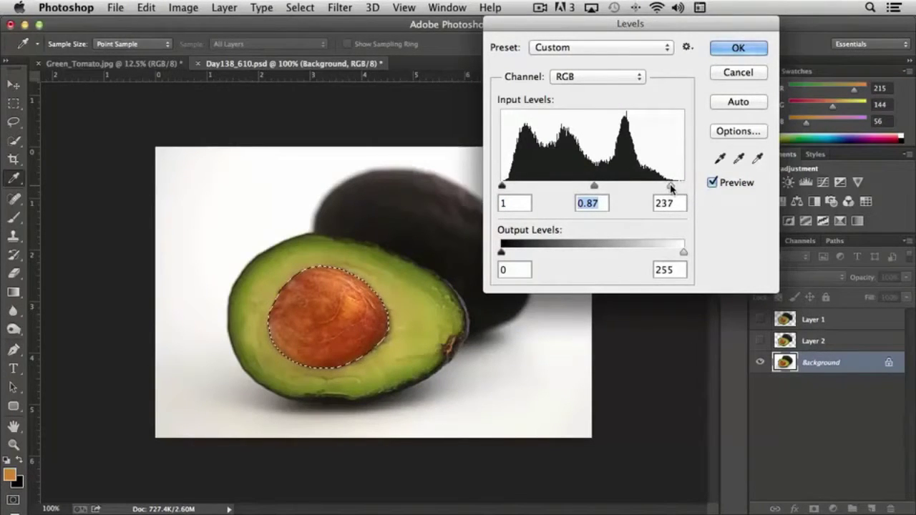
pyautogui.press('Tab')
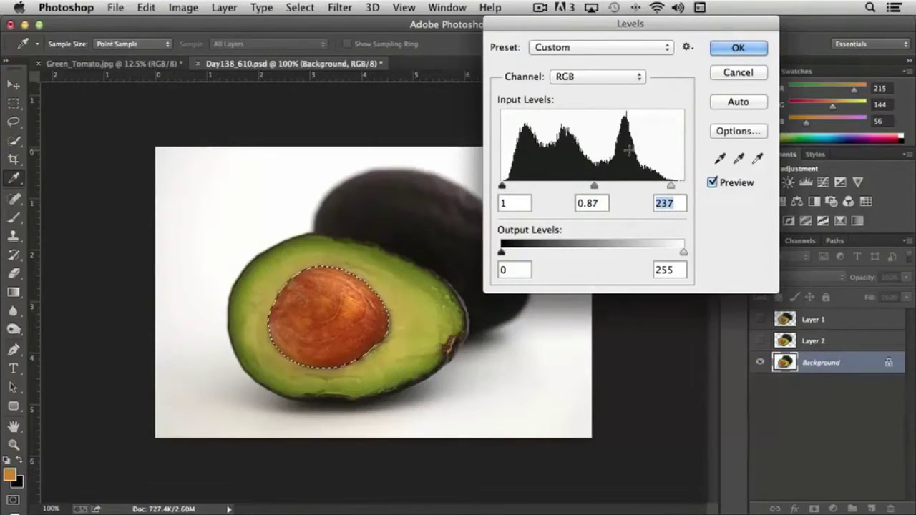
pyautogui.click(738, 48)
pyautogui.press('l')
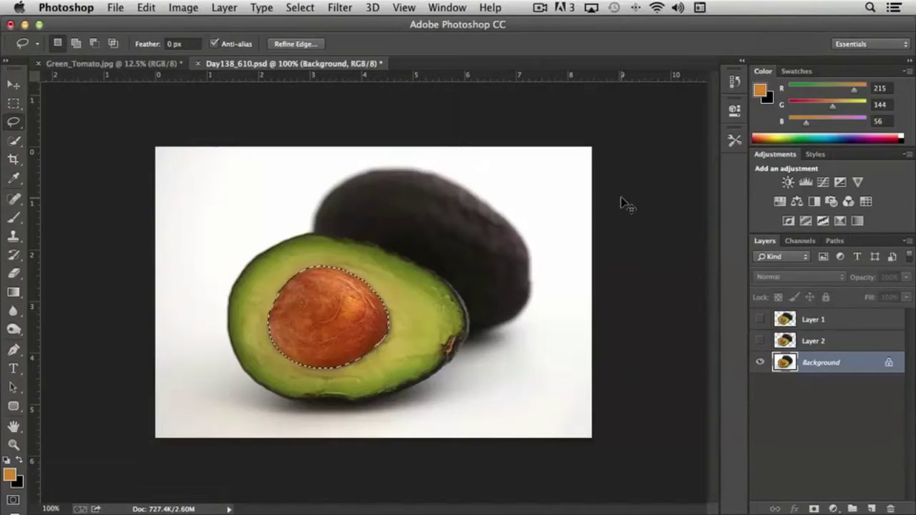
# Set the pit's Hue to +12 and Saturation to −35, then deselect
pyautogui.hotkey('ctrl', 'u')
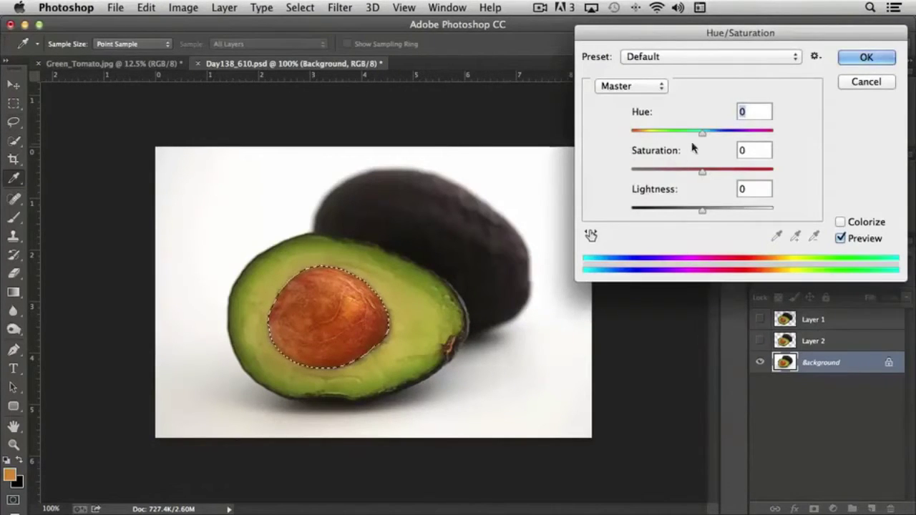
pyautogui.moveTo(701, 132)
pyautogui.mouseDown()
pyautogui.moveTo(778, 140)
pyautogui.moveTo(687, 140)
pyautogui.mouseUp()
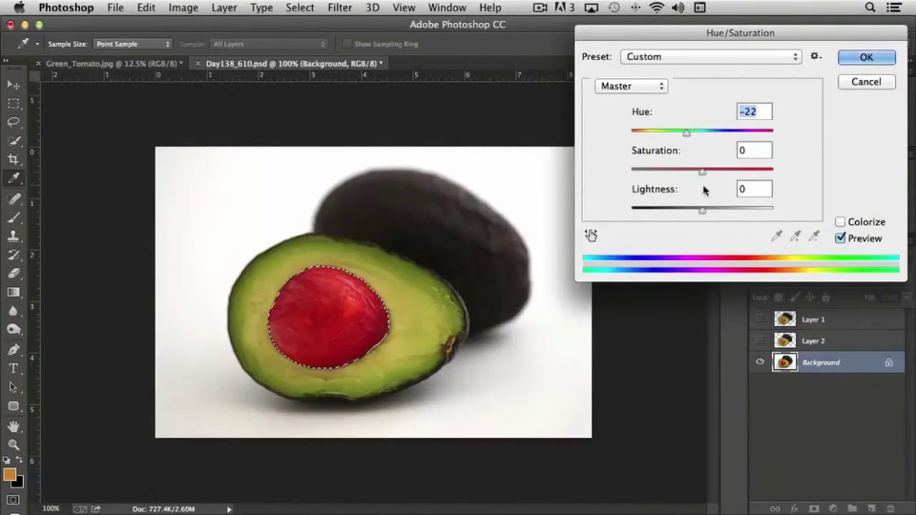
pyautogui.moveTo(704, 173); pyautogui.dragTo(680, 170)
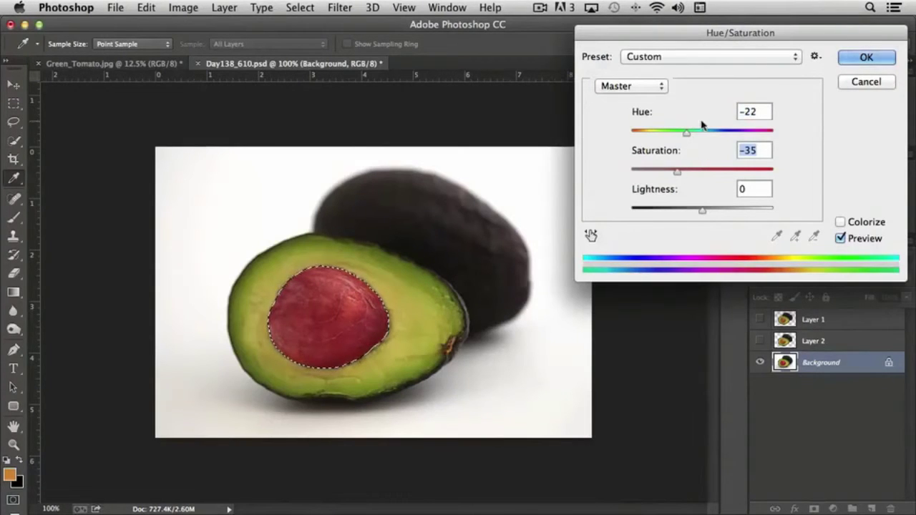
pyautogui.moveTo(687, 135)
pyautogui.mouseDown()
pyautogui.moveTo(697, 135)
pyautogui.moveTo(676, 136)
pyautogui.mouseUp()
pyautogui.moveTo(698, 138); pyautogui.dragTo(713, 139)
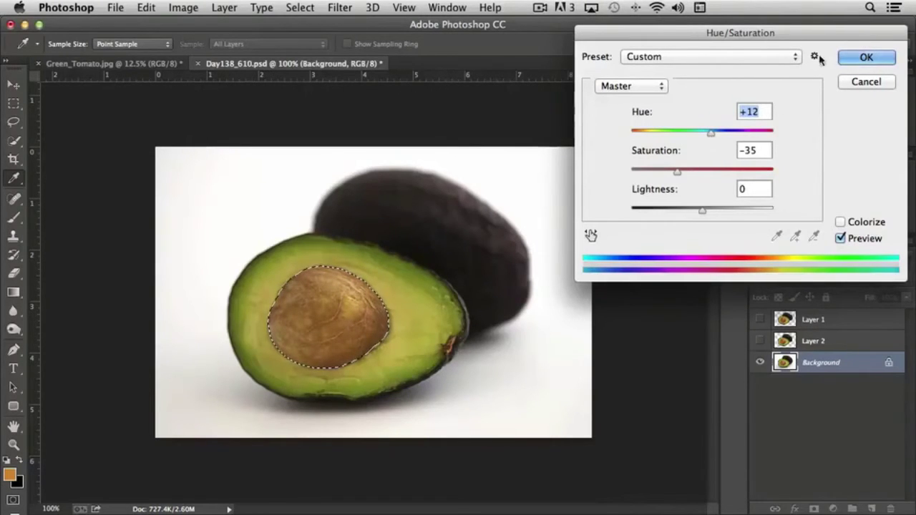
pyautogui.click(855, 57)
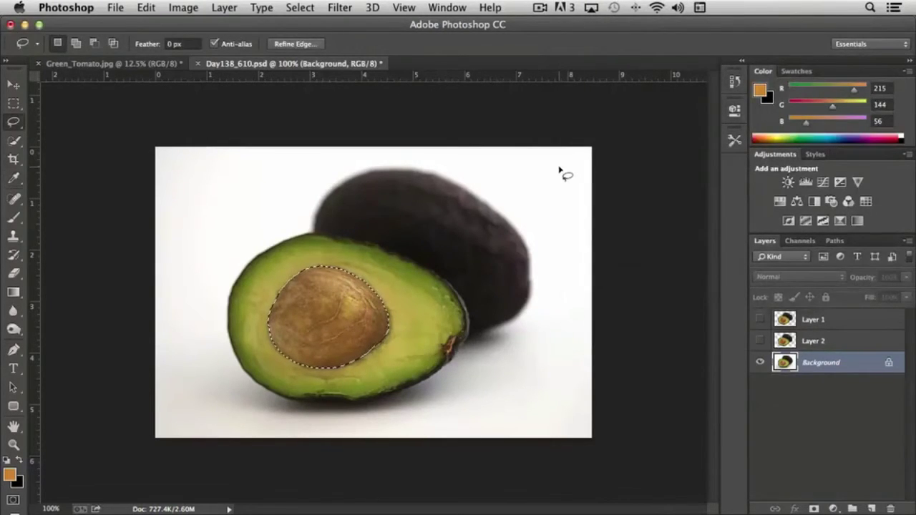
pyautogui.press('super+d')
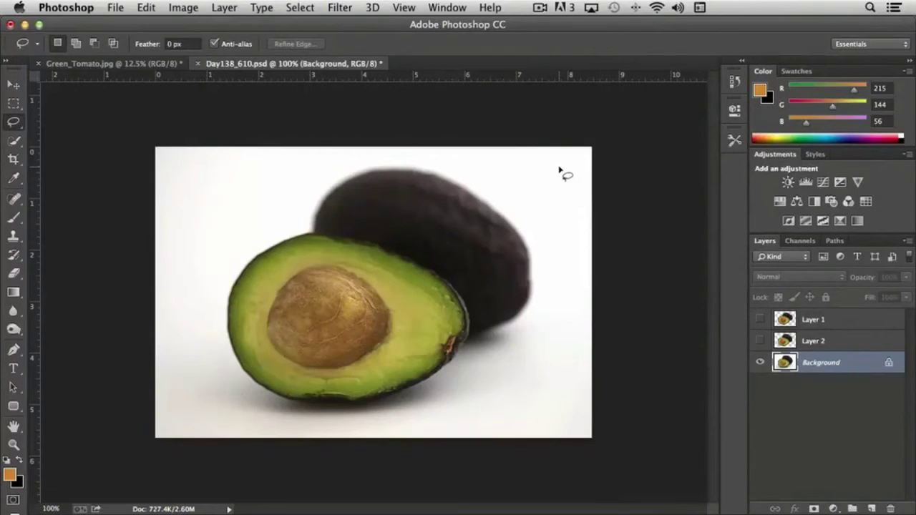